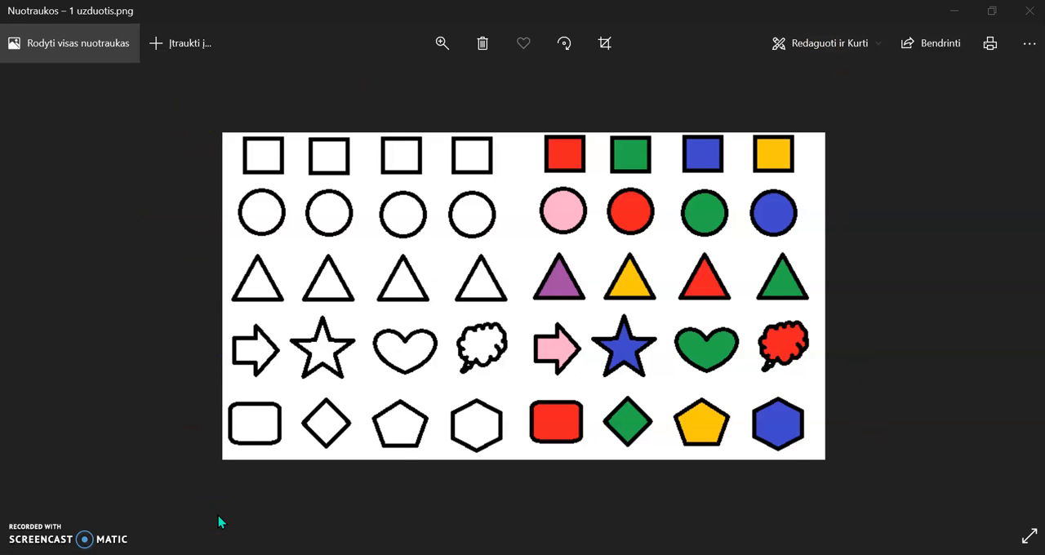
- Switch to Paint and draw a black square outline of about 75 × 75 px in the canvas's upper-left corner
left_click(345, 481)
left_click(512, 456)
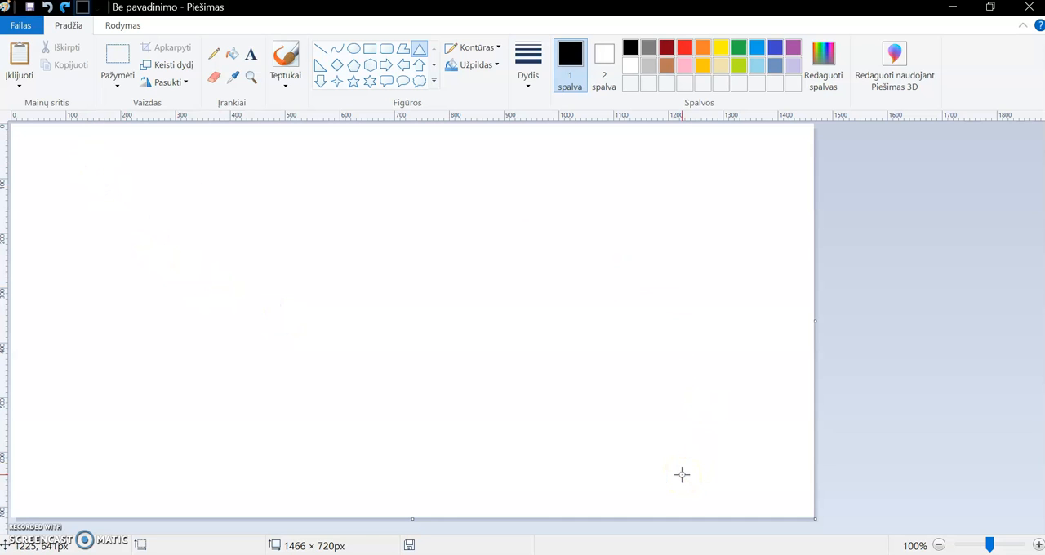
left_click(371, 52)
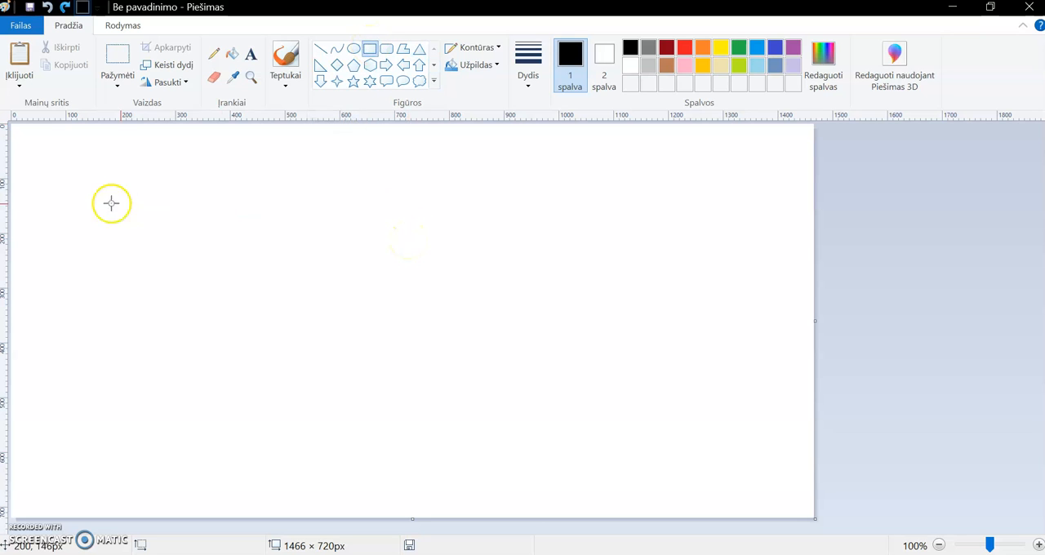
left_click_drag(26, 138, 67, 178)
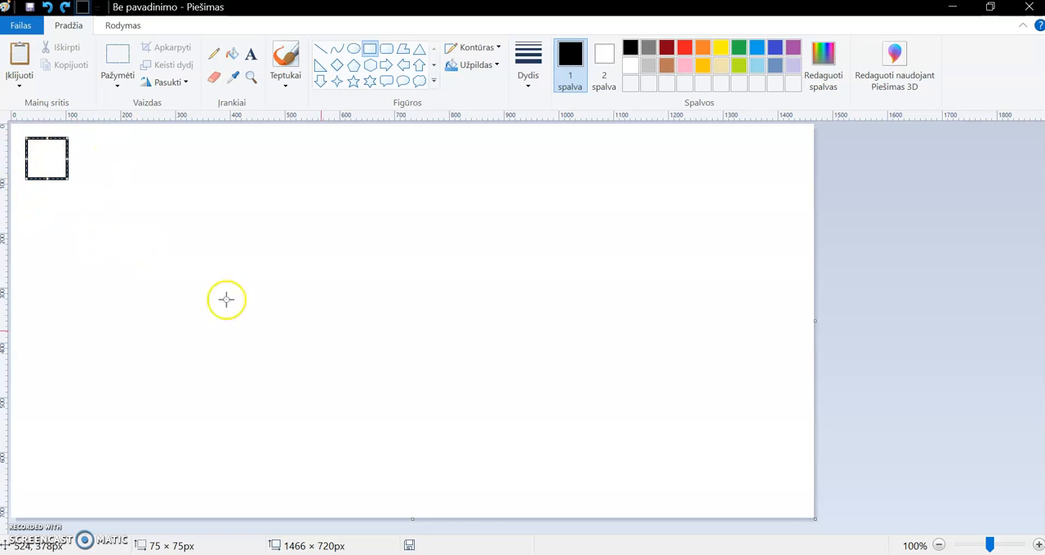
left_click(220, 236)
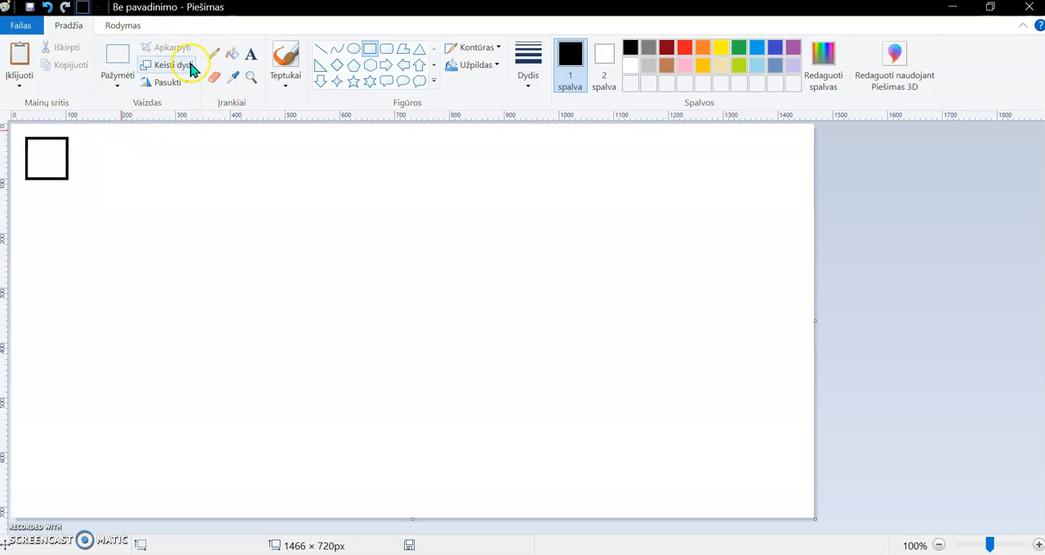
- Turn on transparent selection for the selection tool
left_click(120, 85)
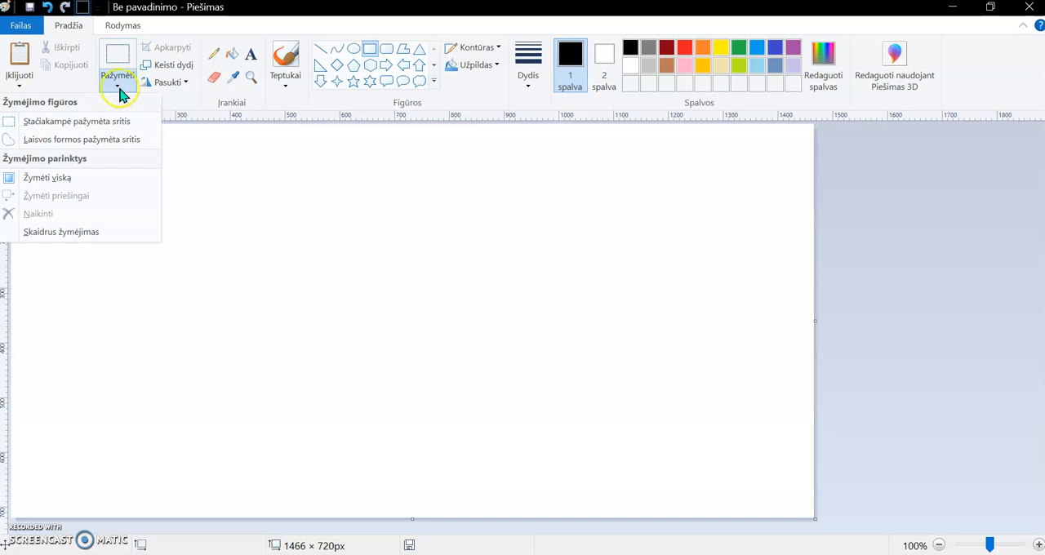
left_click(36, 234)
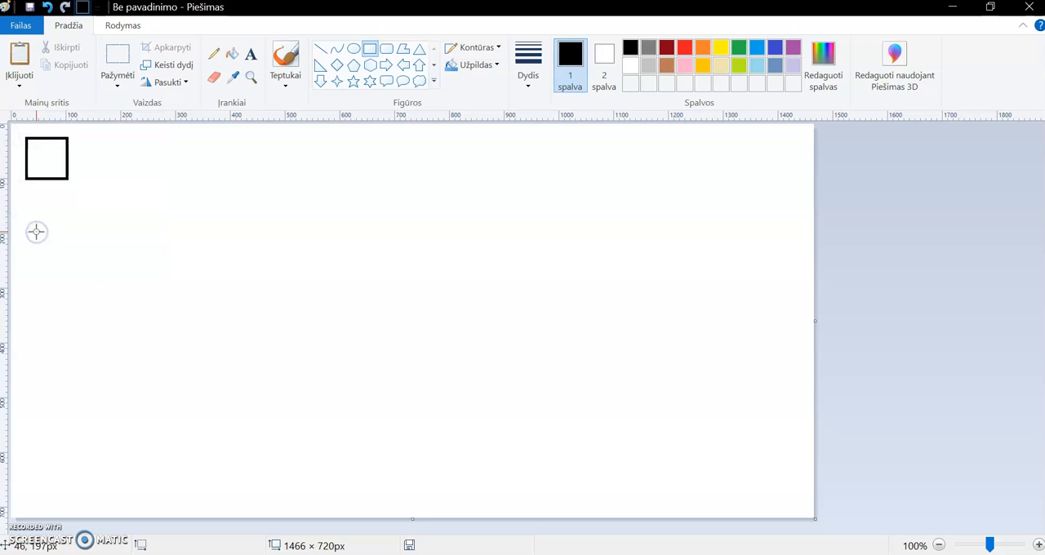
left_click(120, 87)
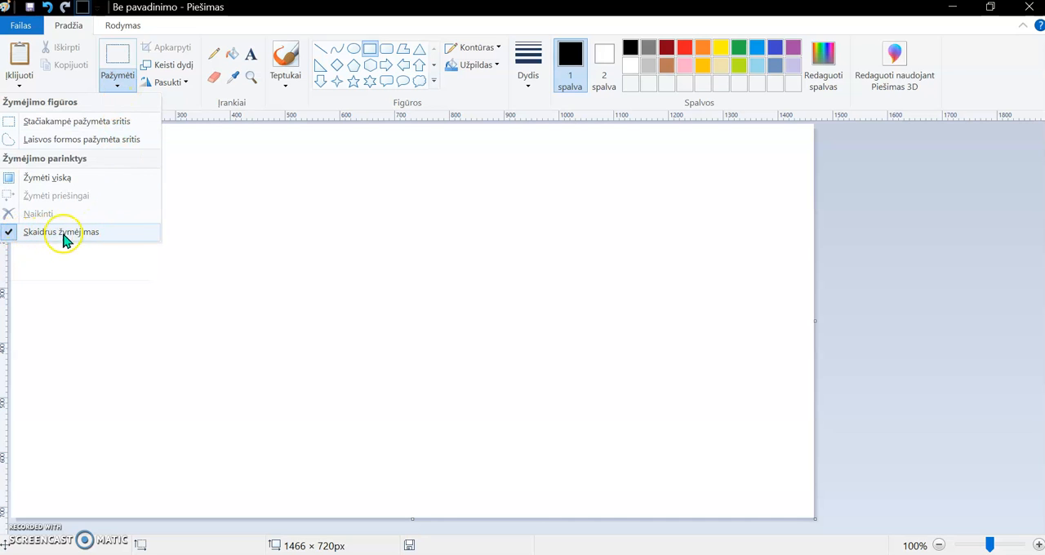
left_click(296, 161)
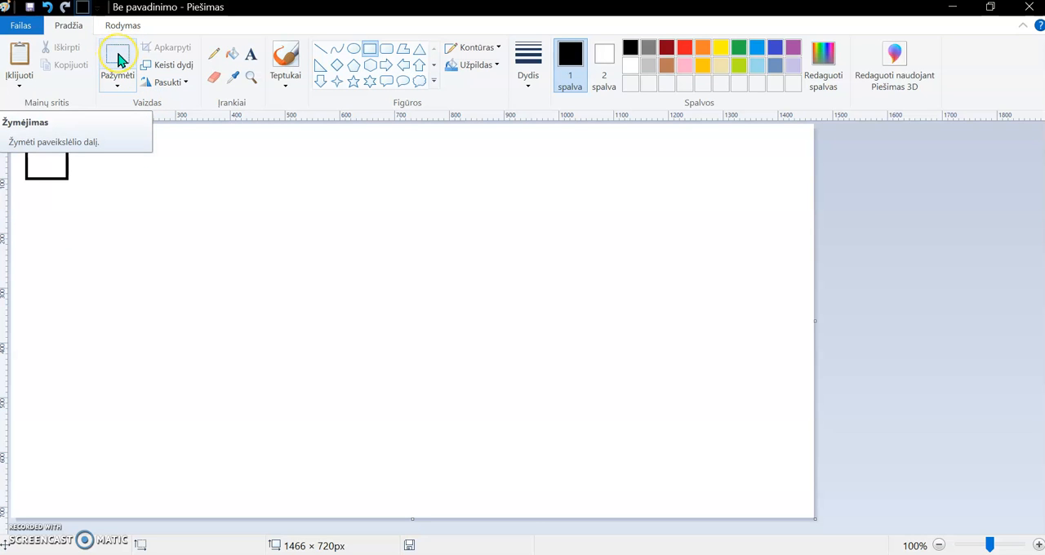
- Select a rectangular area of about 128 × 108 px around the square and copy it
left_click(119, 59)
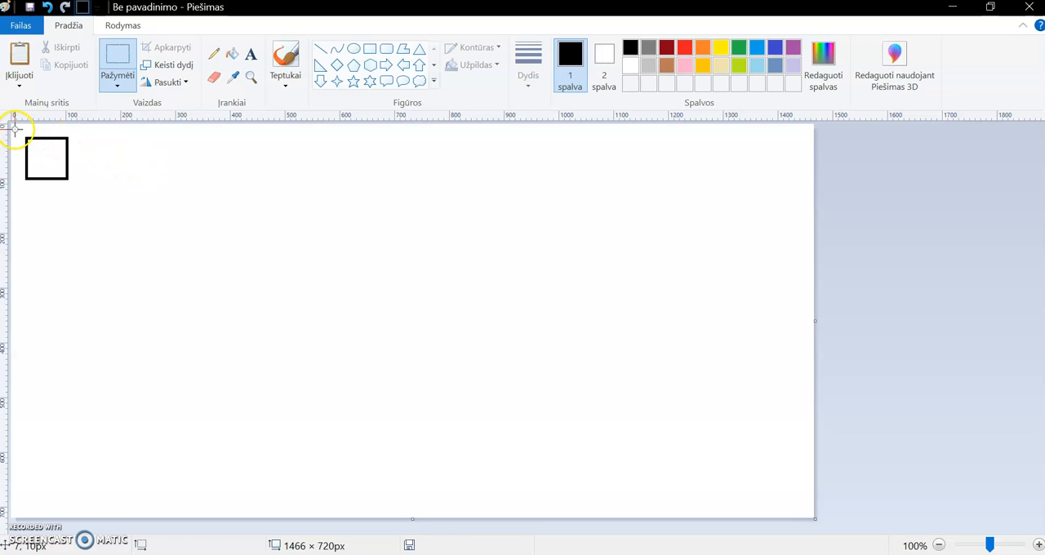
left_click_drag(15, 129, 84, 188)
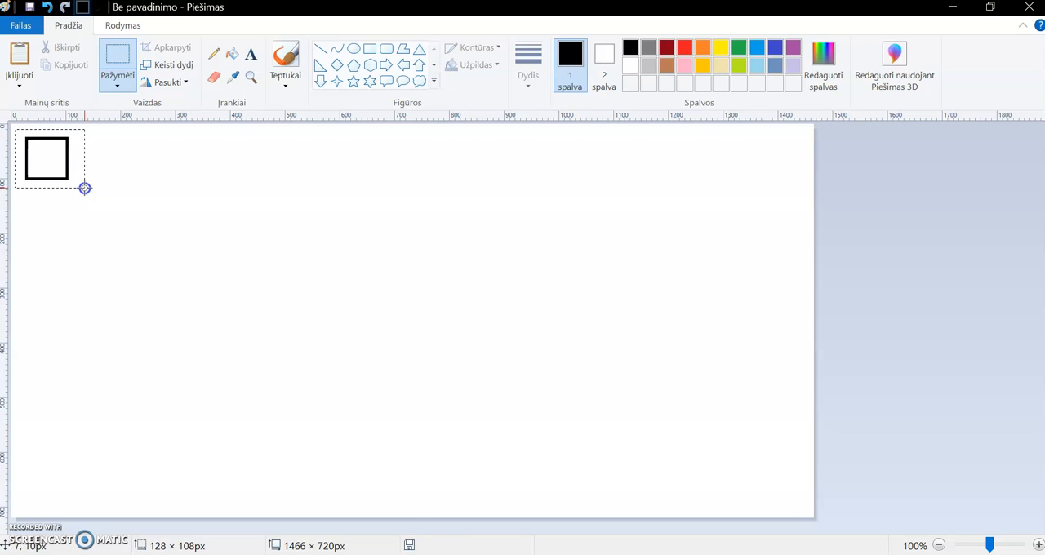
left_click_drag(85, 188, 85, 188)
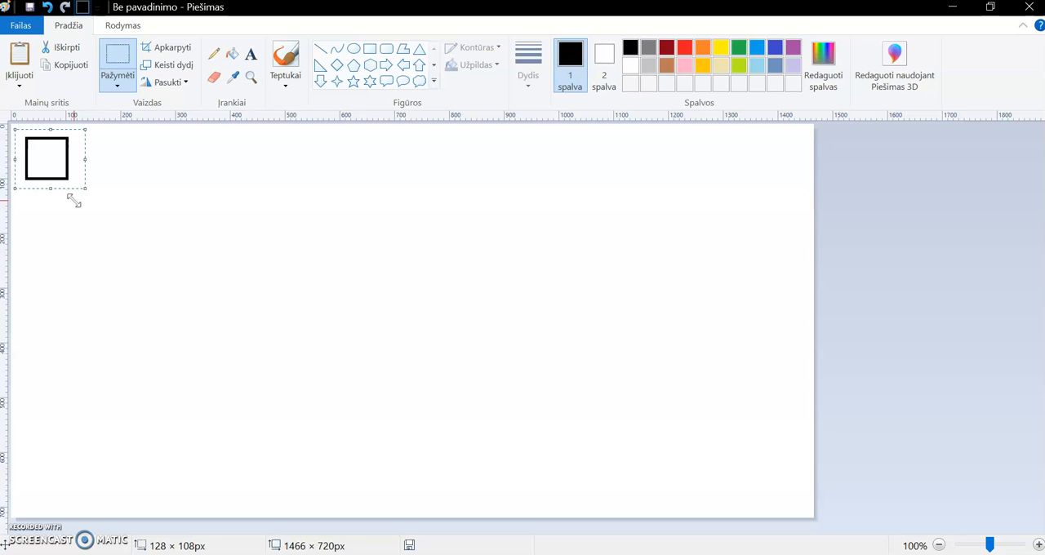
left_click(70, 72)
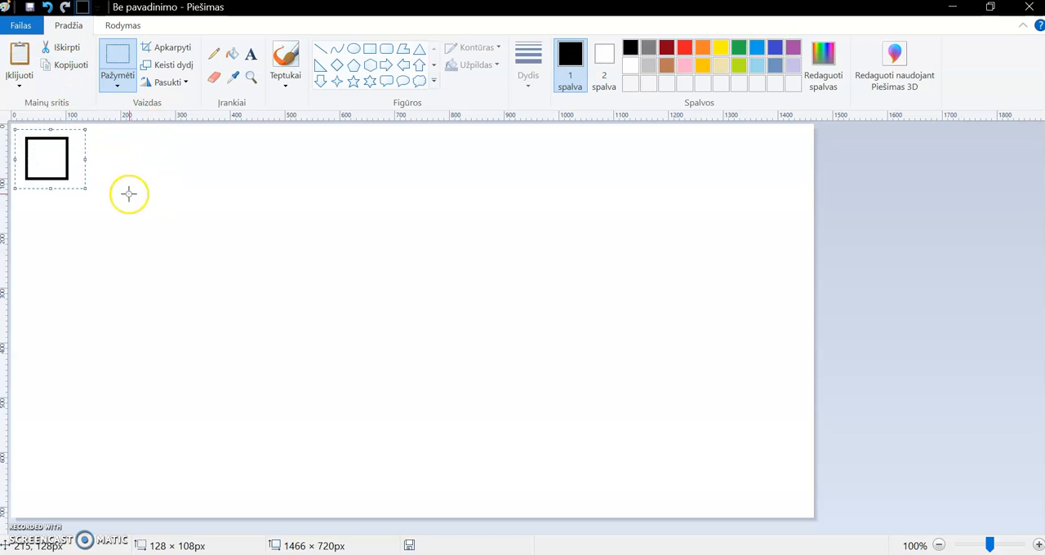
left_click(339, 205)
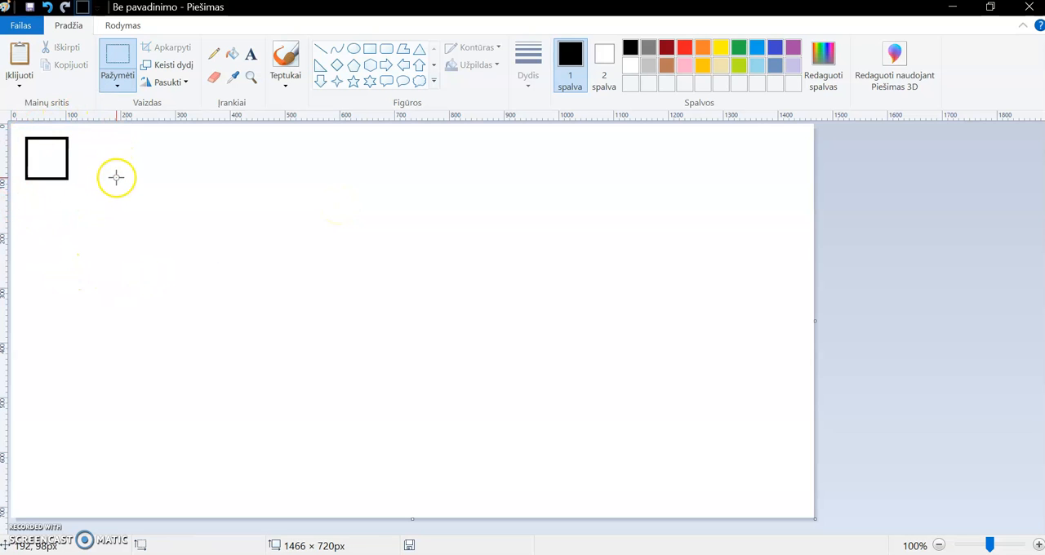
- Paste three copies of the square and line them up in an evenly spaced row beside the original
left_click(21, 54)
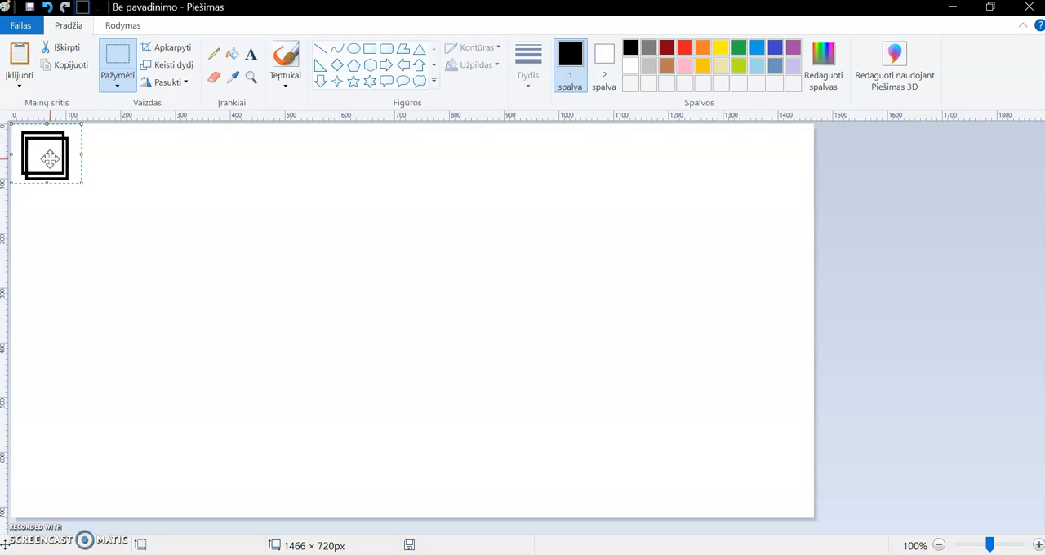
left_click_drag(50, 158, 113, 165)
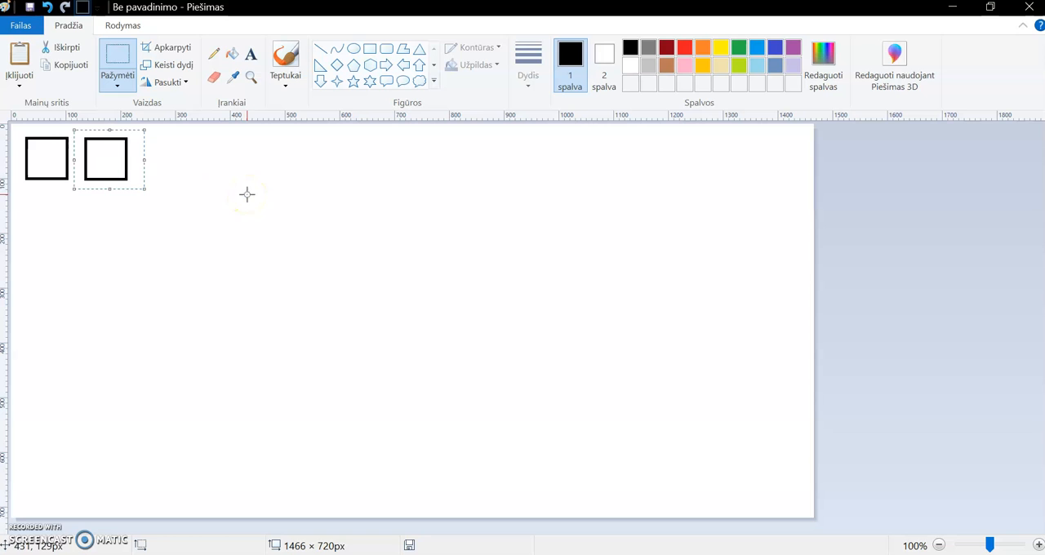
left_click(248, 194)
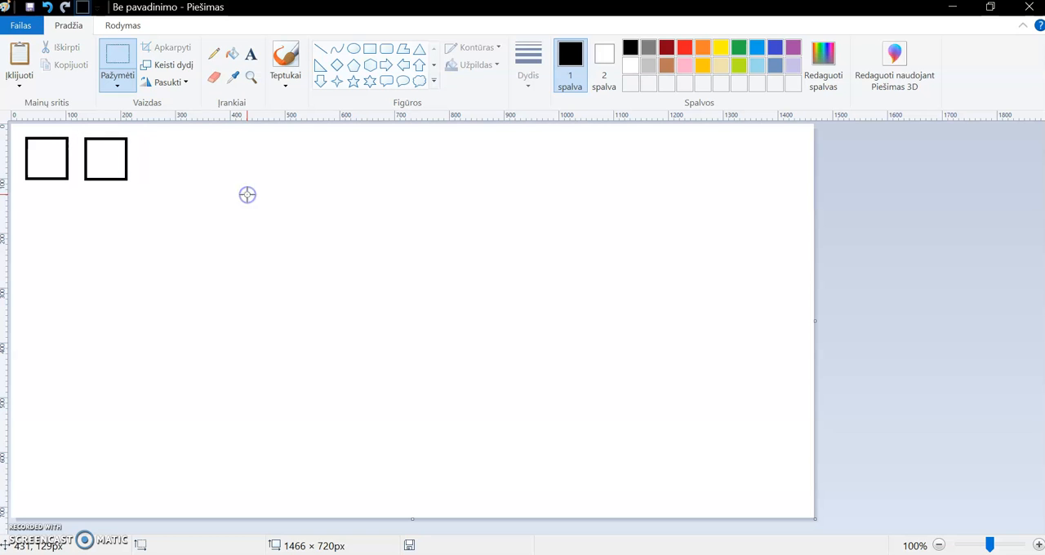
left_click(20, 56)
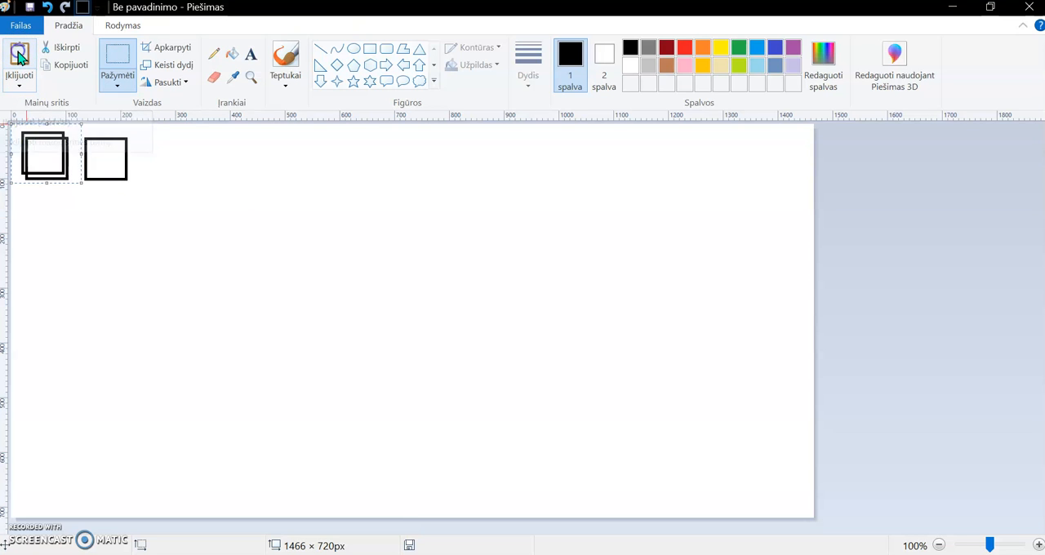
left_click_drag(38, 156, 162, 162)
left_click(180, 237)
left_click(19, 59)
left_click_drag(41, 156, 226, 163)
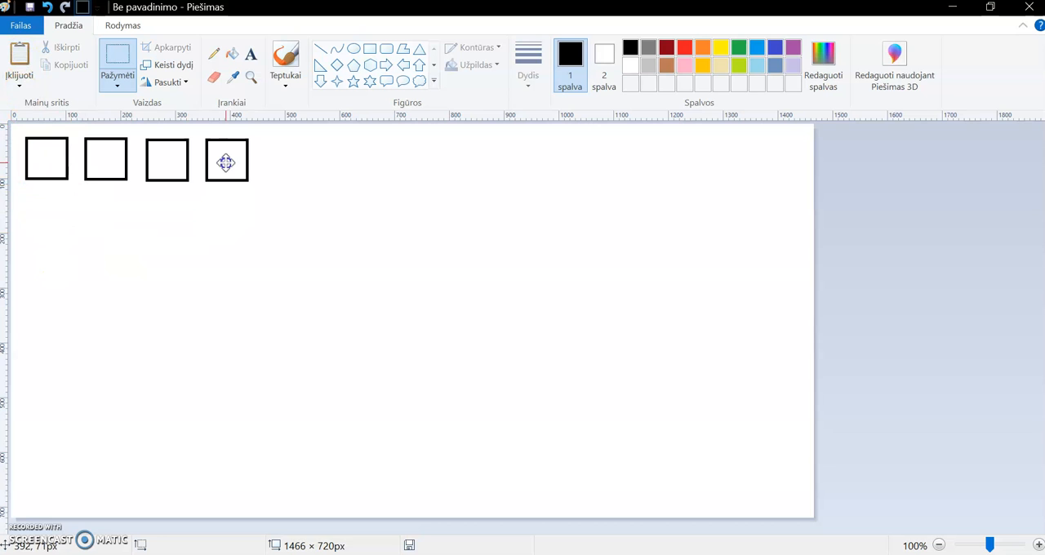
left_click(246, 270)
left_click(245, 270)
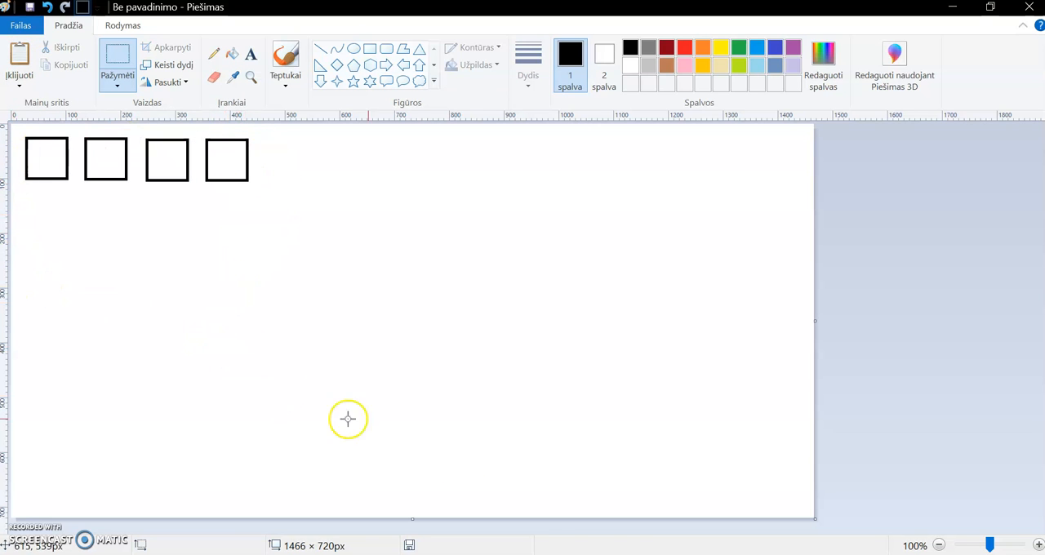
- Check the reference picture 1 uzduotis.png, return to the drawing and draw a circle outline below the first square
key("alt+Tab")
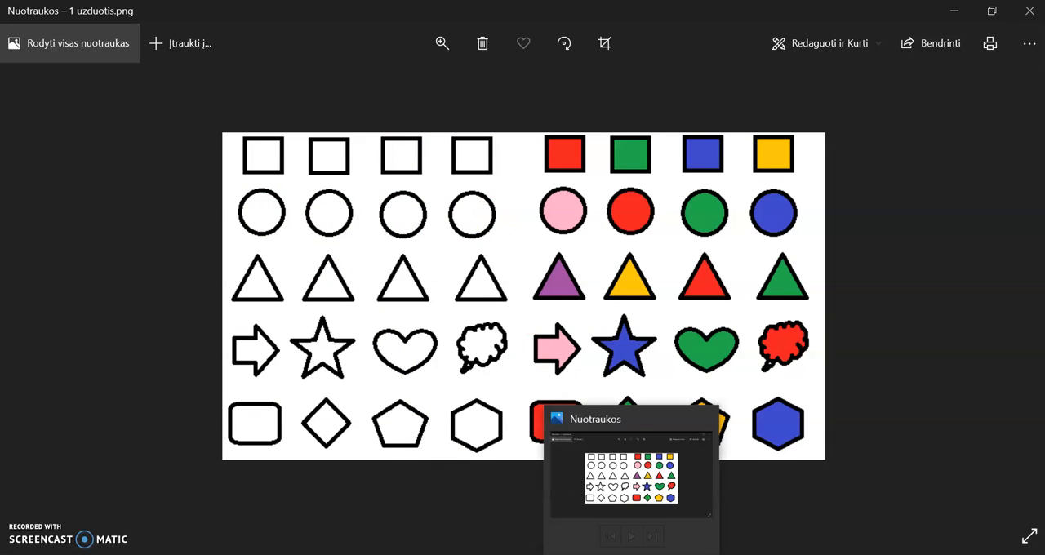
left_click(633, 554)
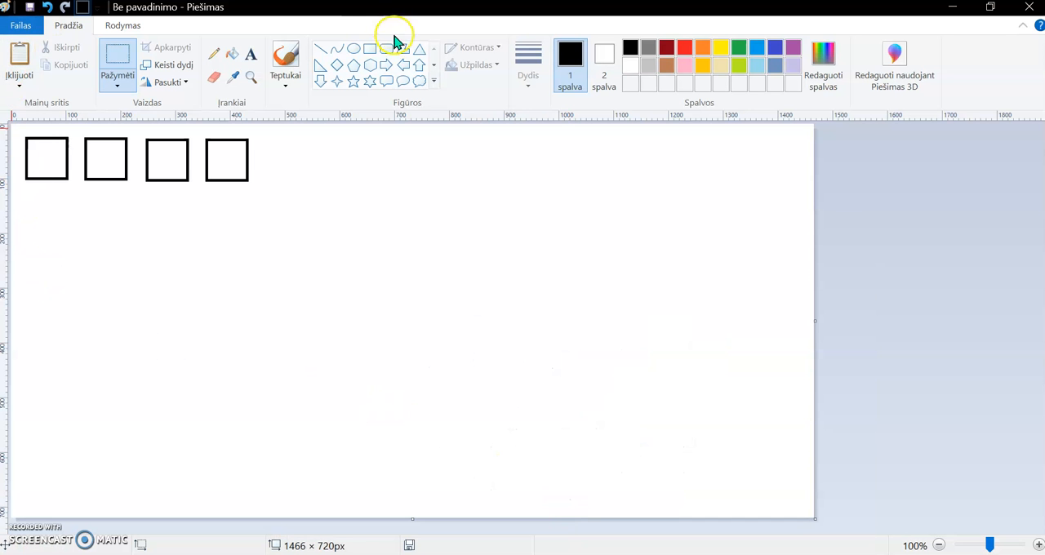
left_click(357, 50)
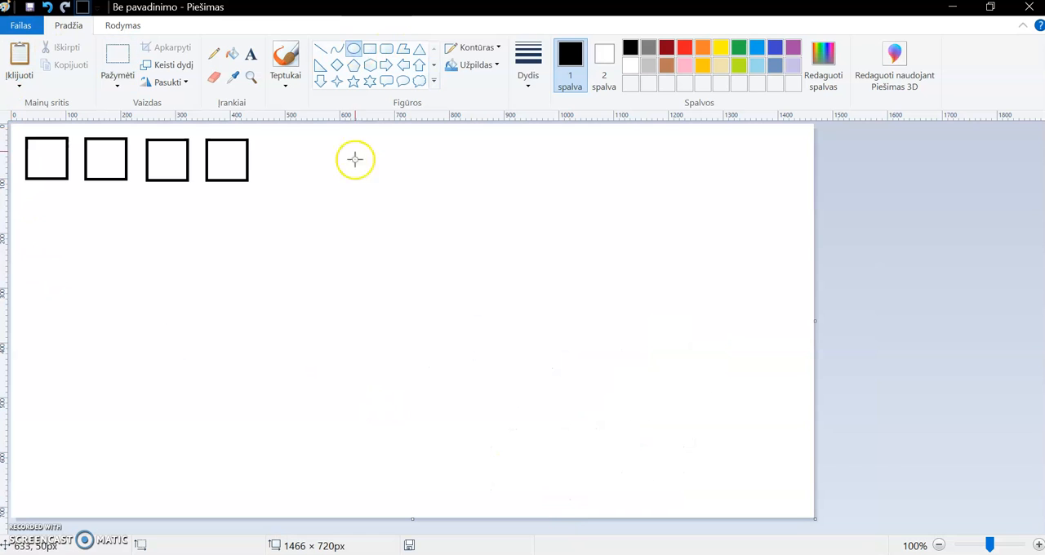
left_click_drag(23, 194, 71, 241)
left_click(238, 259)
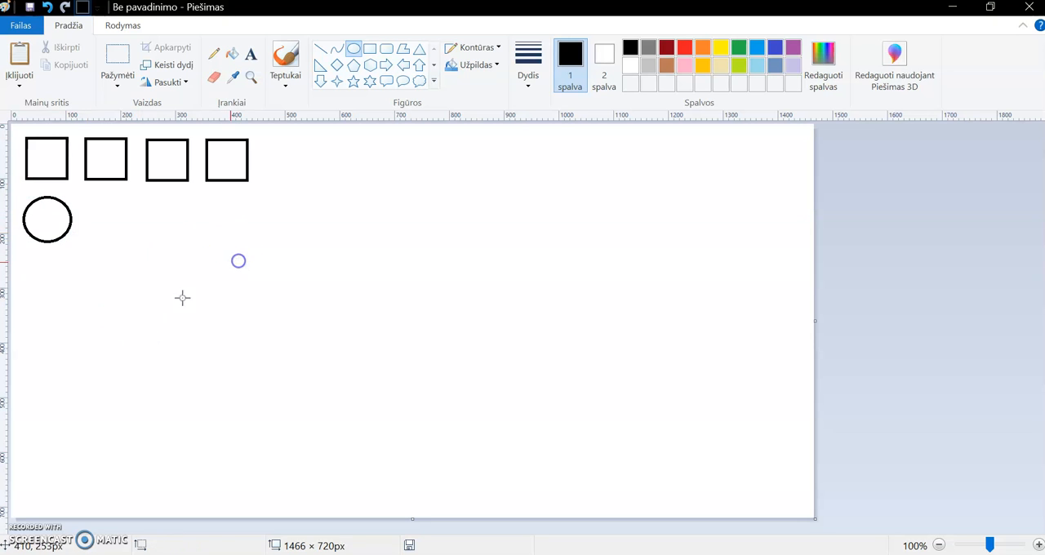
- Select a rectangular area of about 129 × 119 px around the circle with transparent selection on and copy it
left_click(126, 90)
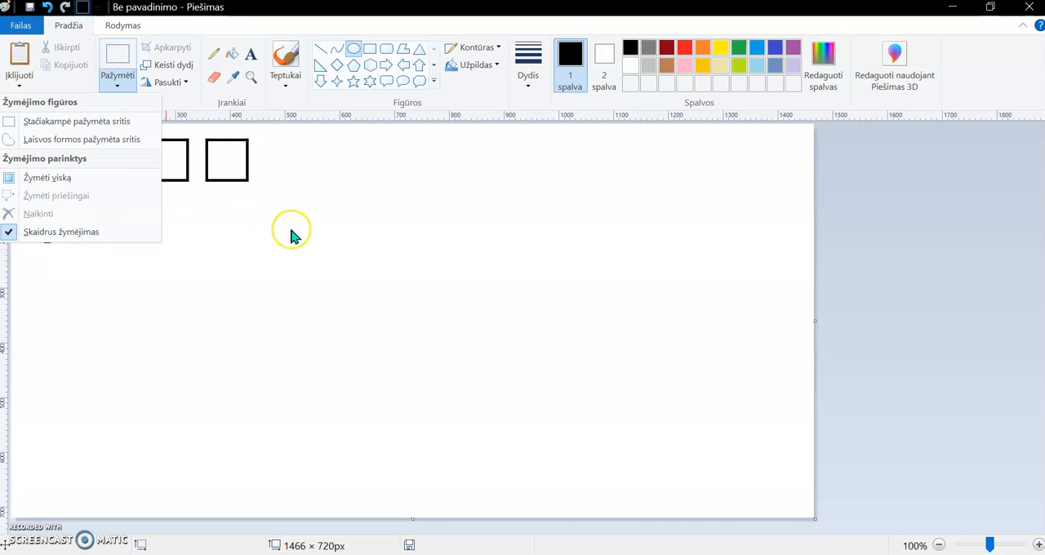
left_click(339, 217)
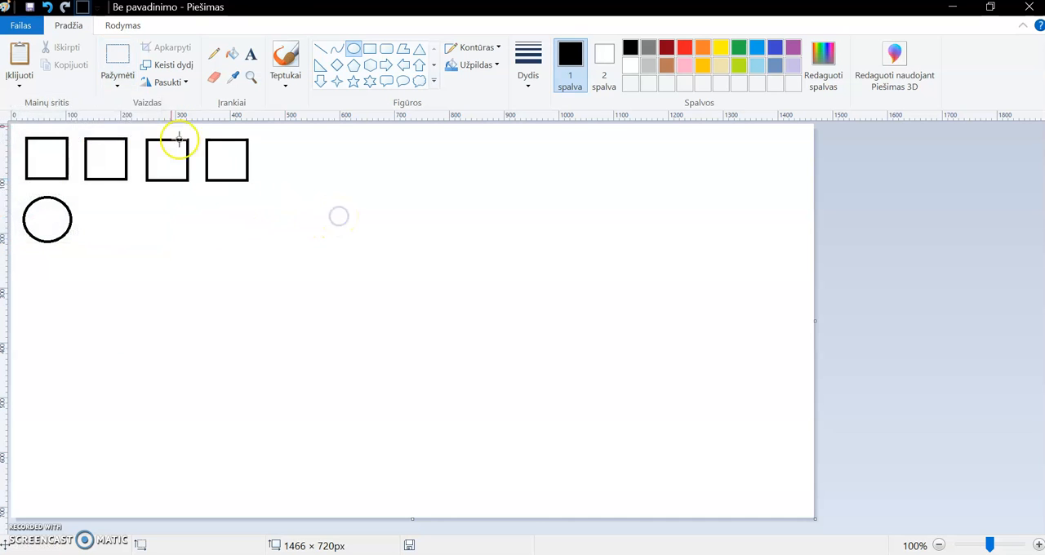
left_click(101, 59)
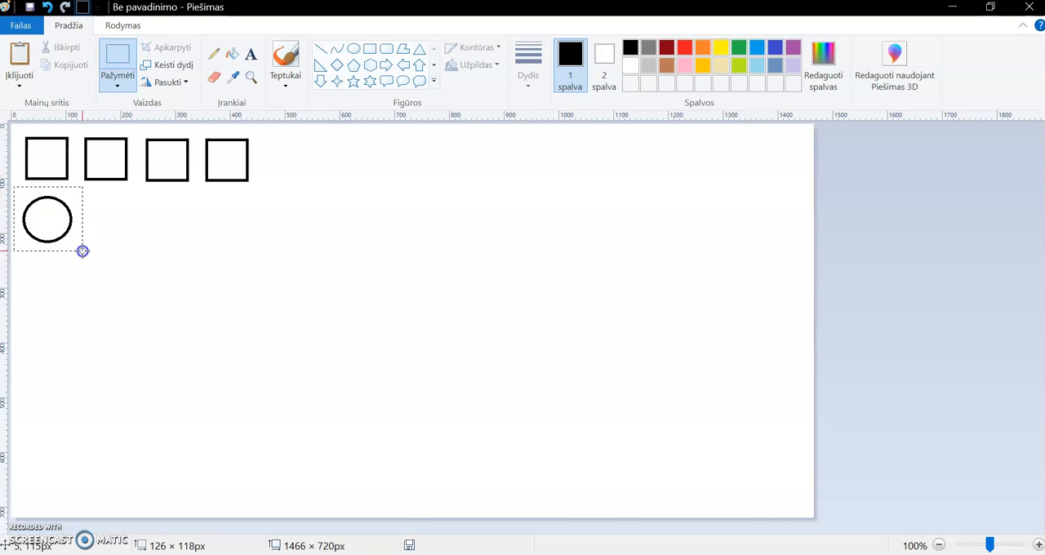
left_click_drag(84, 250, 84, 251)
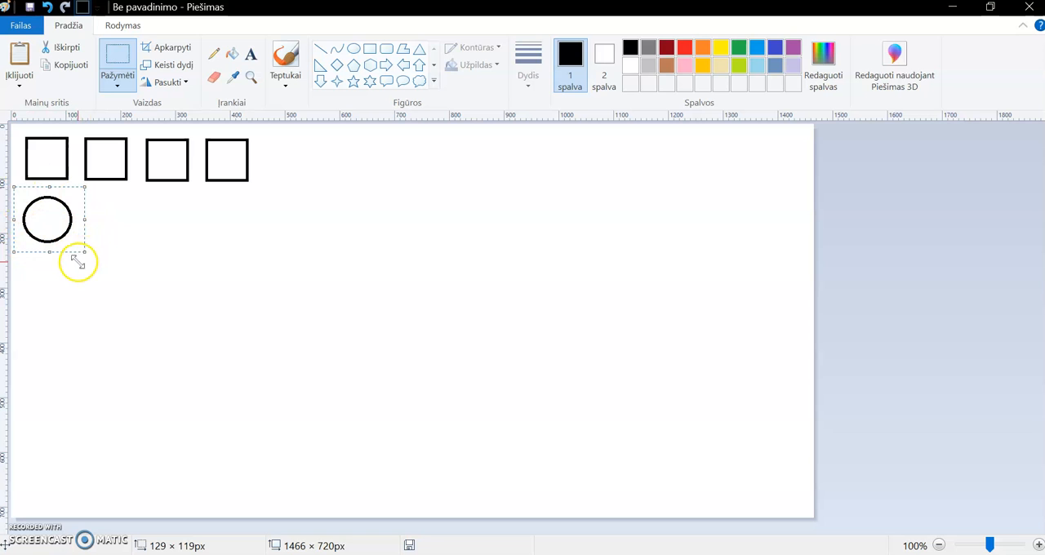
left_click(64, 71)
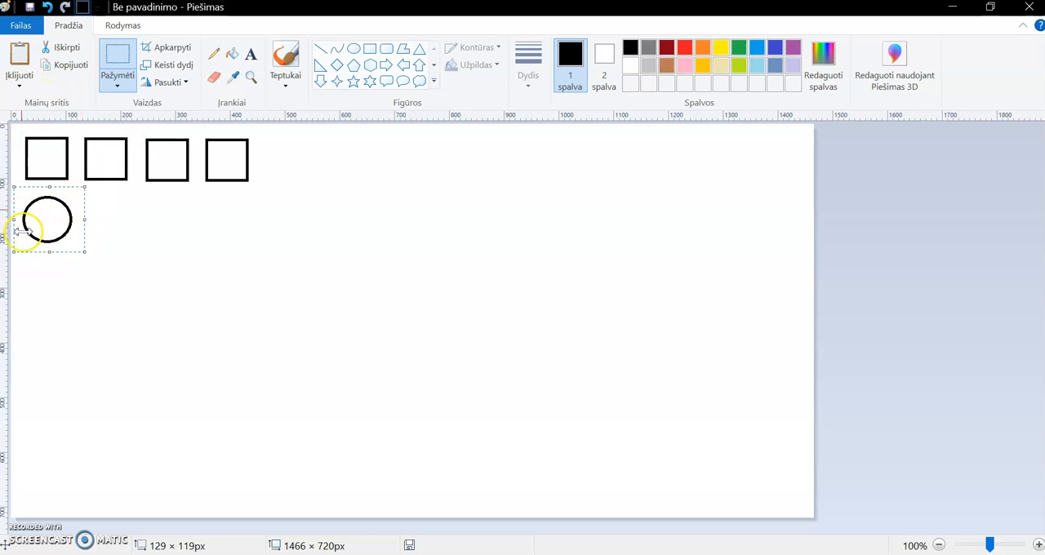
left_click(227, 240)
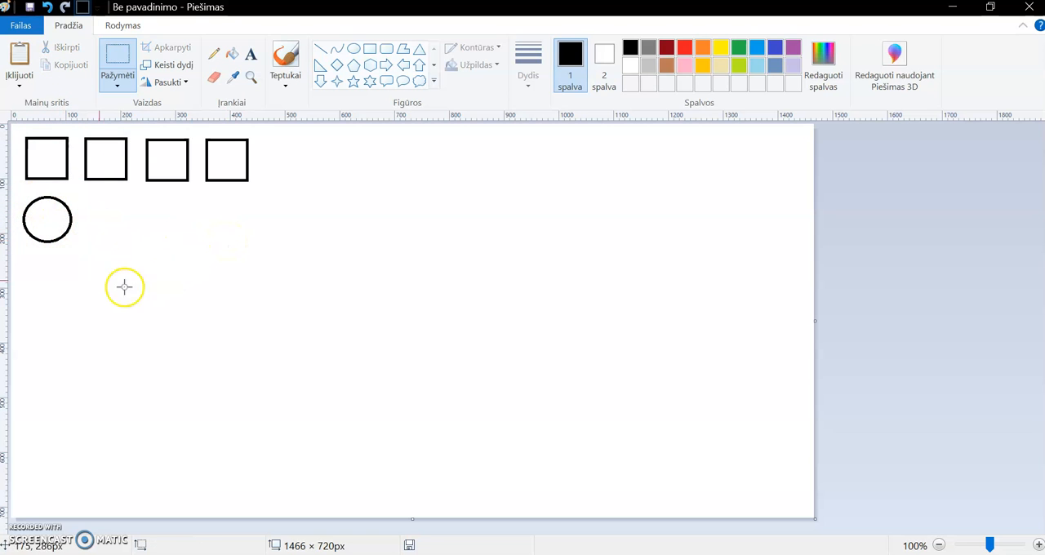
- Paste three copies of the circle and place them in a row beneath the second, third and fourth squares
left_click(20, 57)
left_click_drag(47, 156, 108, 221)
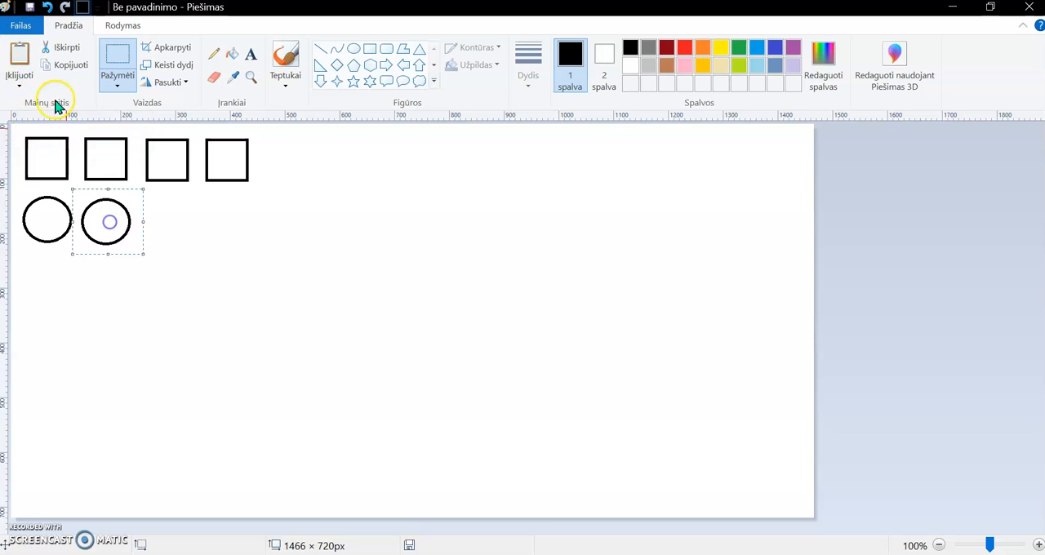
left_click(19, 57)
left_click_drag(52, 160, 173, 225)
left_click(19, 56)
mouse_move(42, 155)
left_mouse_down()
mouse_move(81, 191)
mouse_move(229, 224)
left_mouse_up()
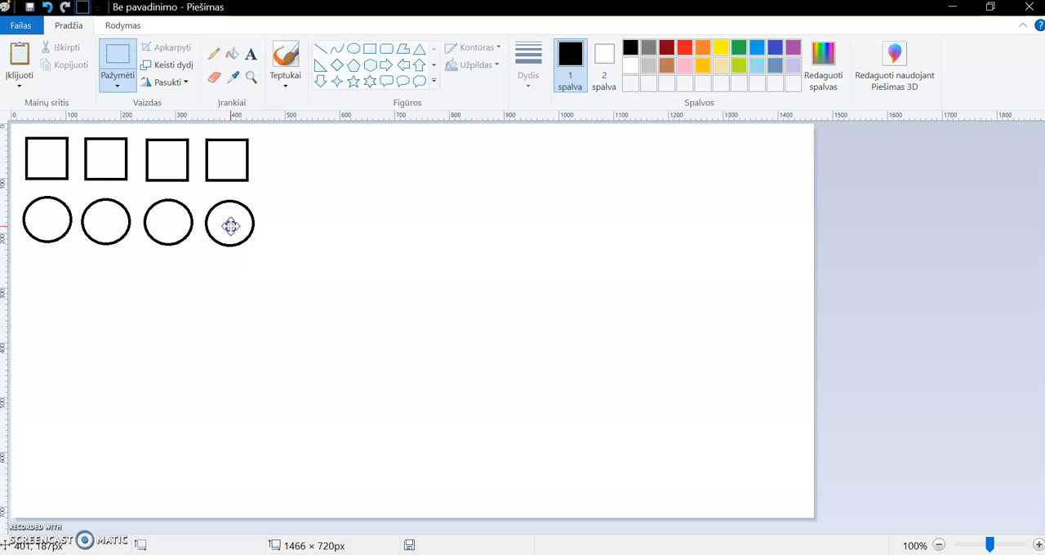
left_click(227, 290)
- Check the reference picture again, return to the drawing and draw a triangle outline of about 85 × 83 px below the first circle
left_click(632, 554)
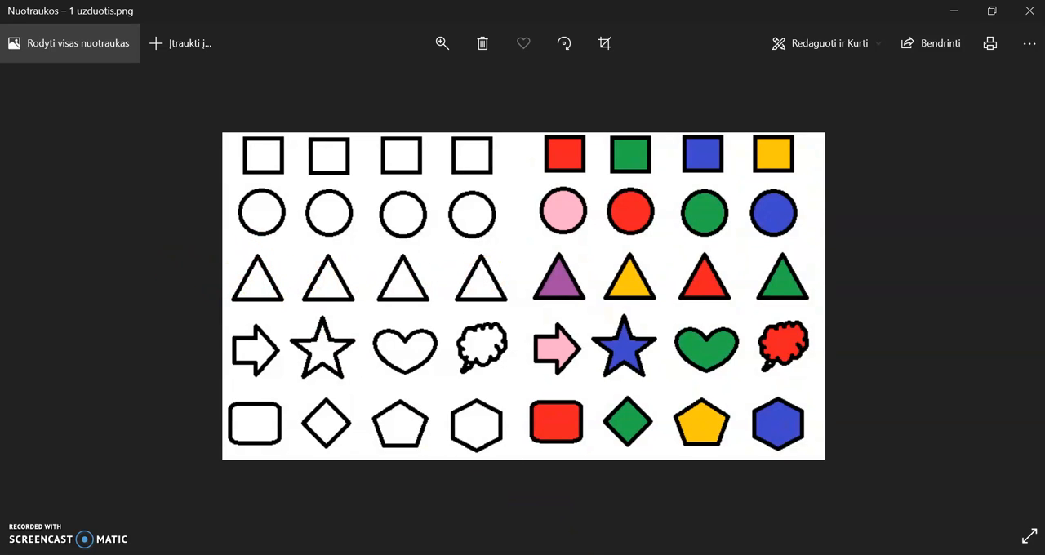
left_click(604, 554)
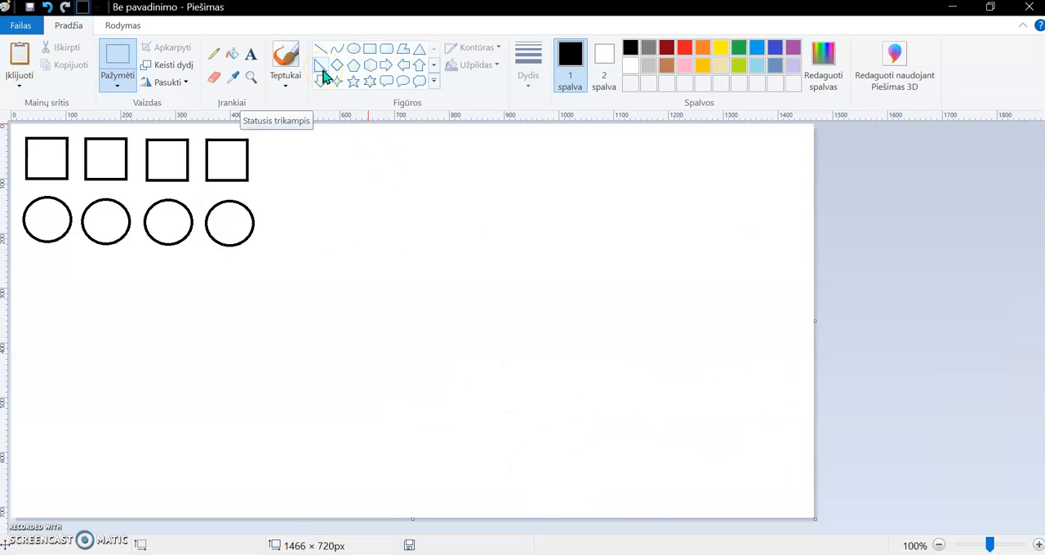
left_click(422, 52)
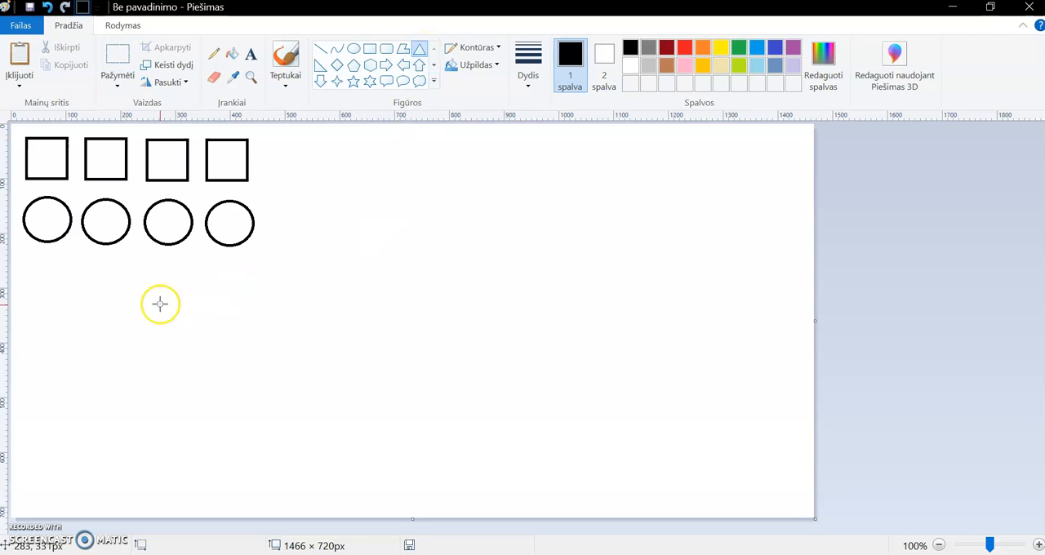
left_click_drag(29, 267, 72, 299)
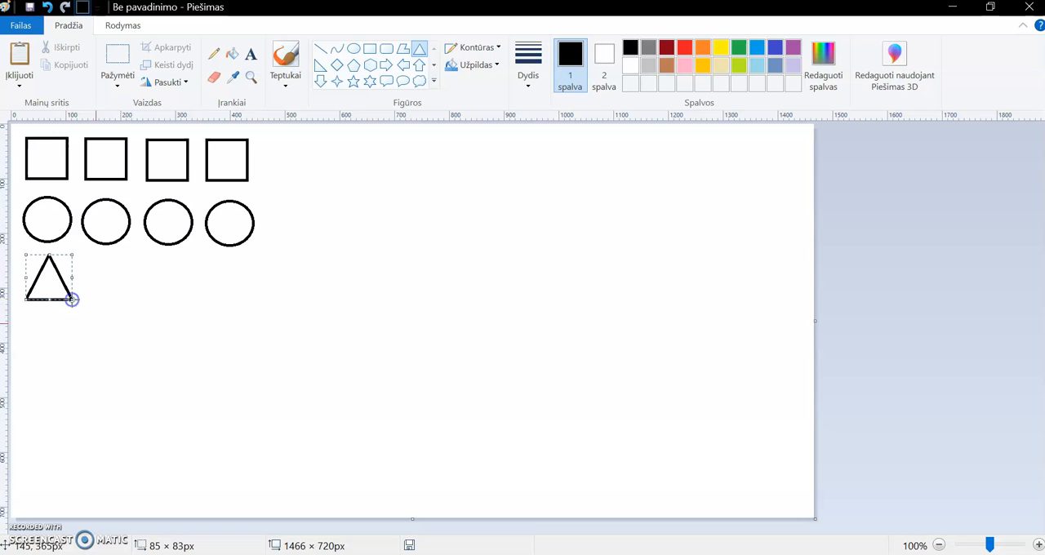
- Select a rectangular area of about 123 × 123 px around the triangle and copy it
left_click(119, 79)
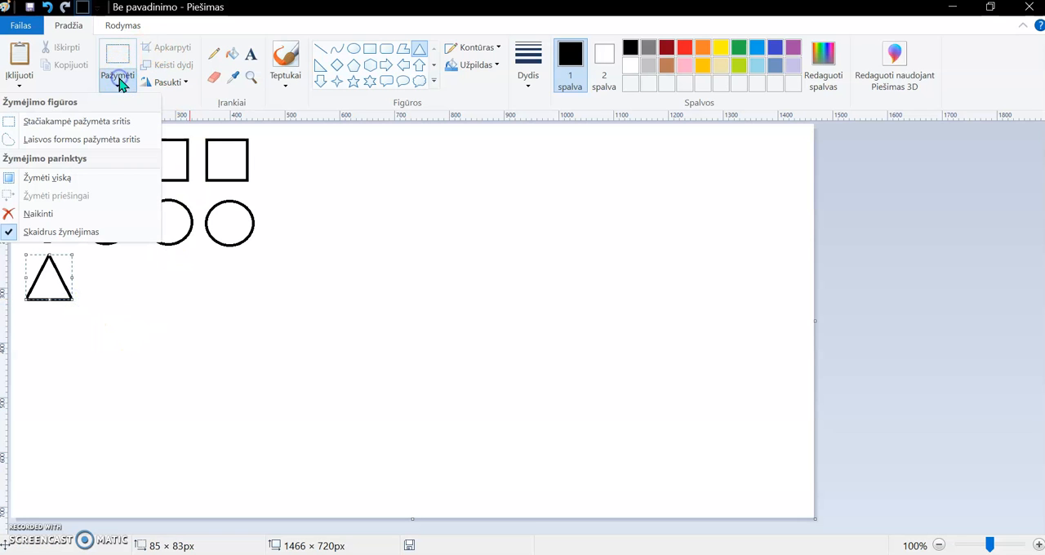
left_click(118, 75)
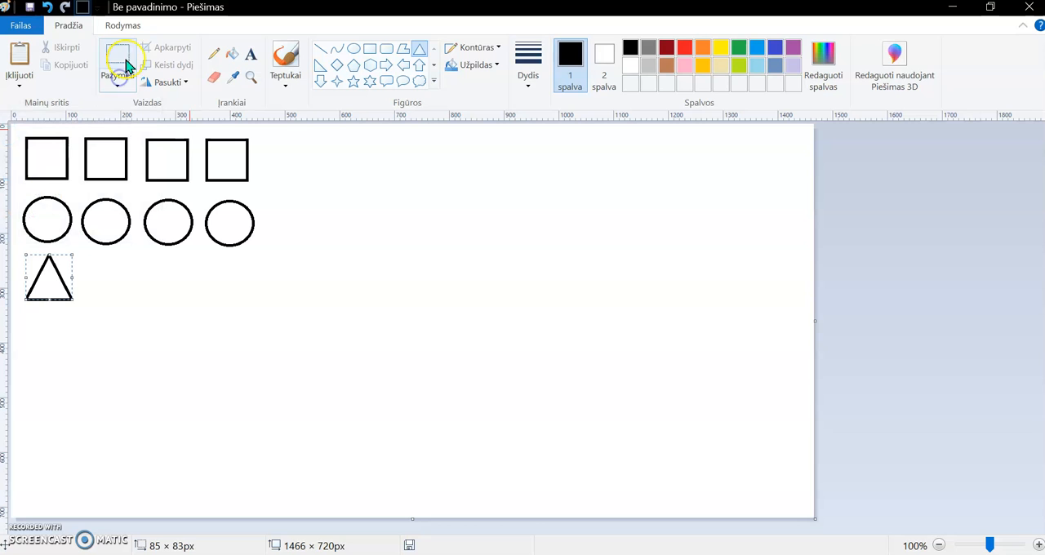
left_click(117, 55)
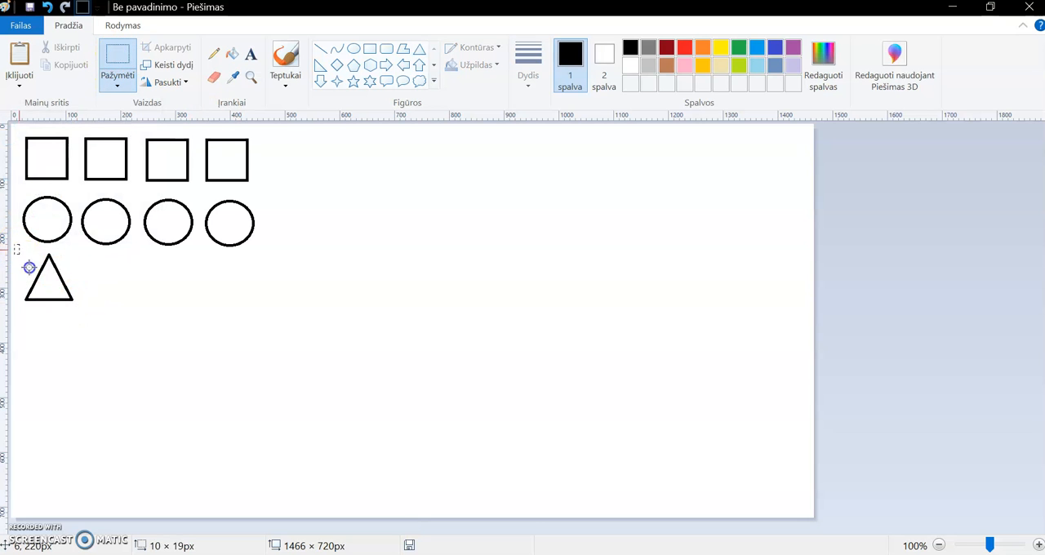
left_click_drag(81, 311, 83, 312)
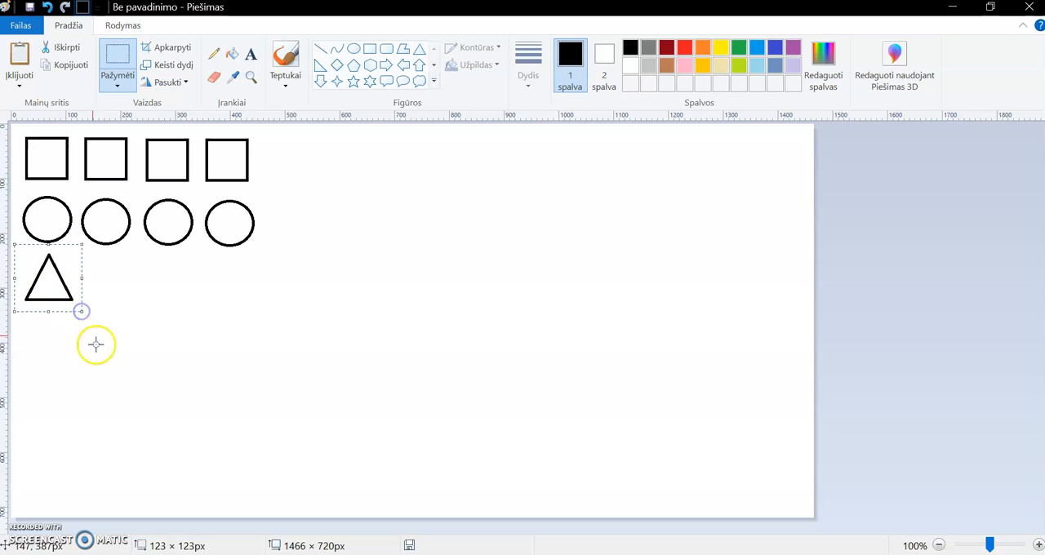
- Paste three copies of the triangle and place them in a row beneath the second, third and fourth circles
left_click(24, 62)
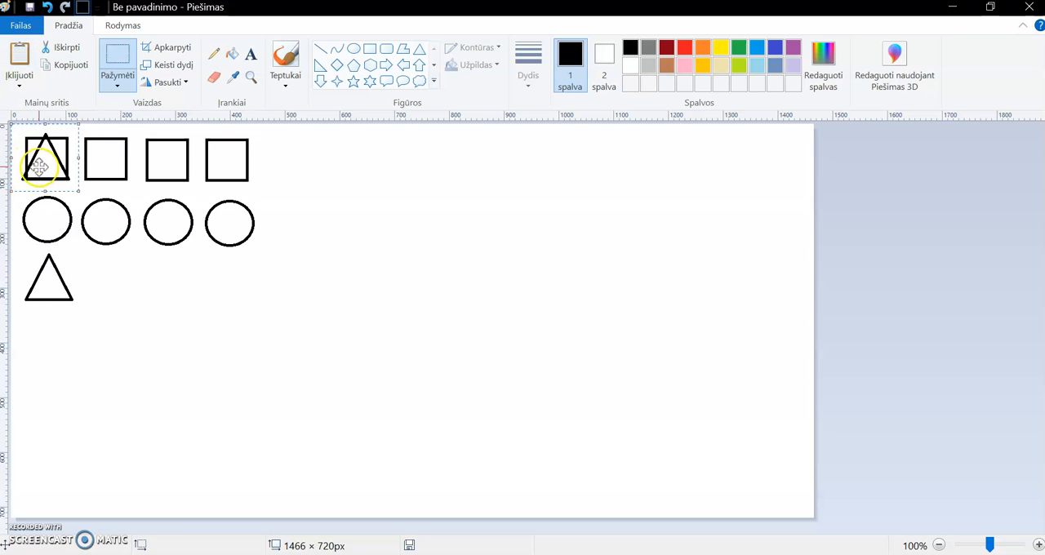
left_click_drag(42, 156, 104, 277)
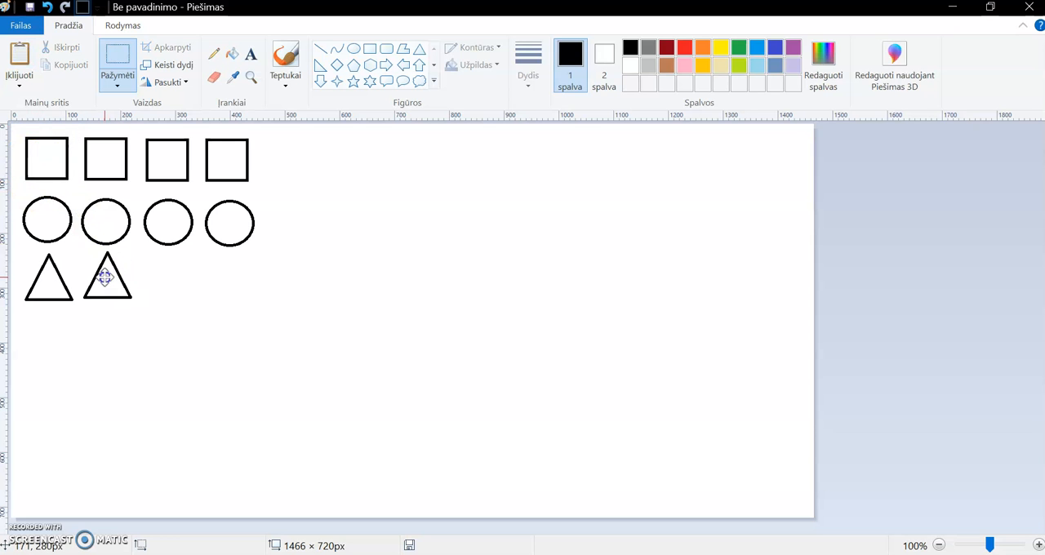
left_click(18, 66)
left_click_drag(44, 154, 169, 279)
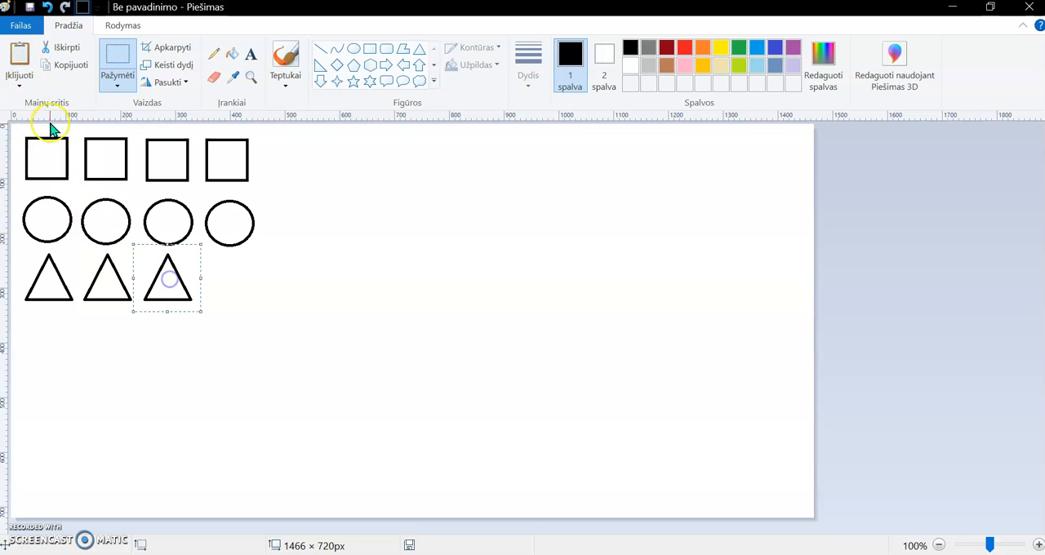
left_click(18, 58)
left_click_drag(46, 159, 224, 282)
left_click(335, 283)
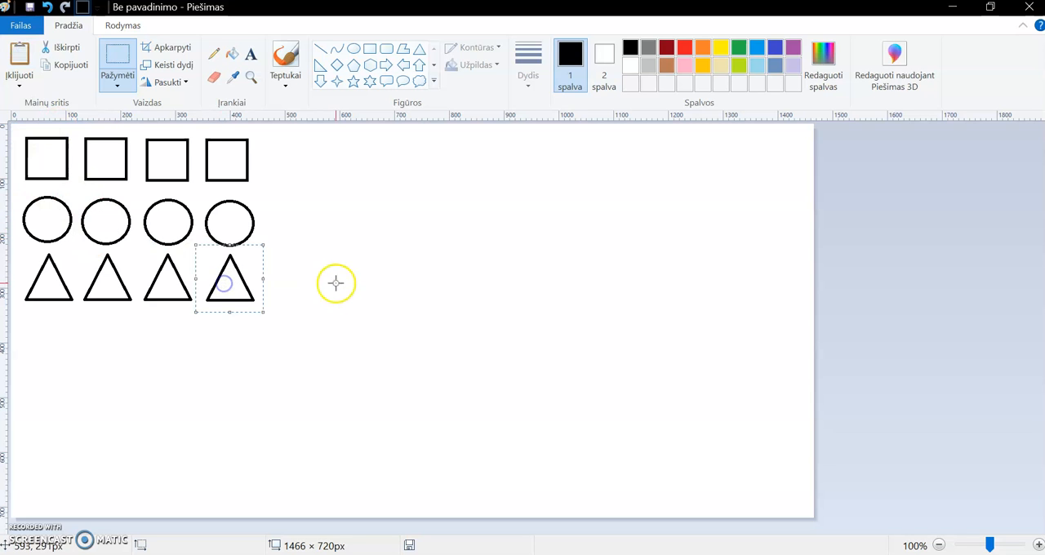
left_click(338, 371)
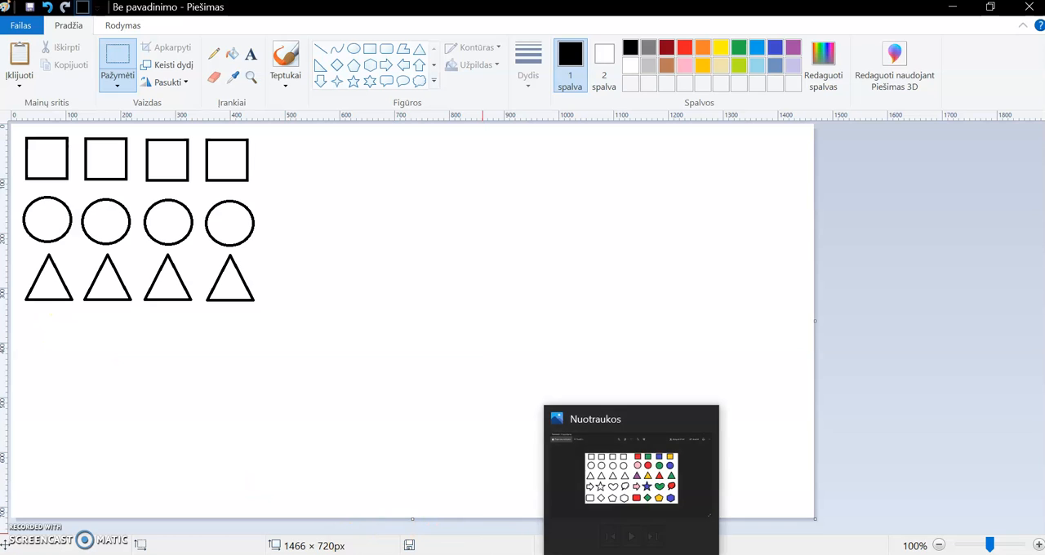
- Check the reference picture, return to the drawing and draw a right arrow outline of about 88 × 83 px below the first triangle
left_click(625, 487)
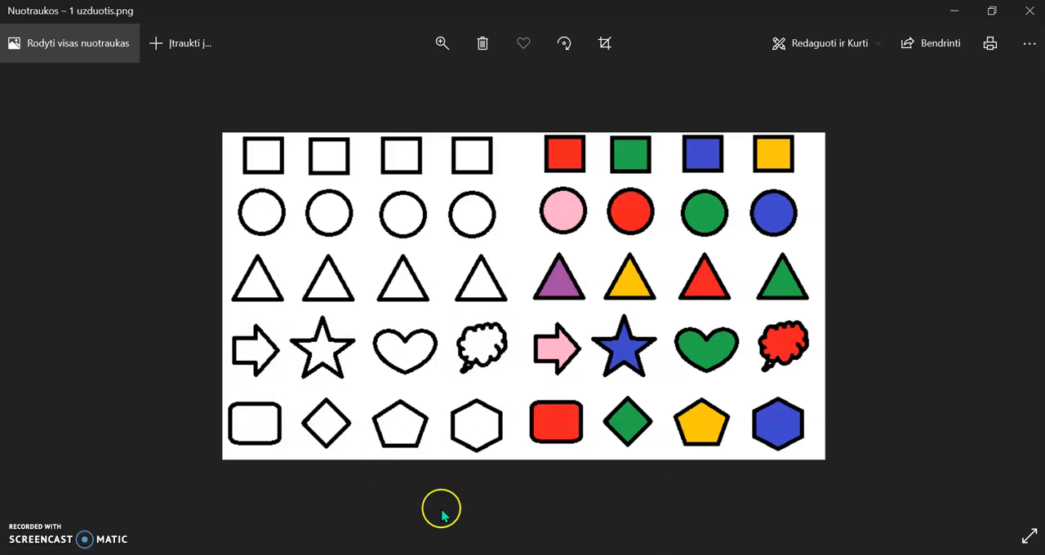
mouse_move(632, 554)
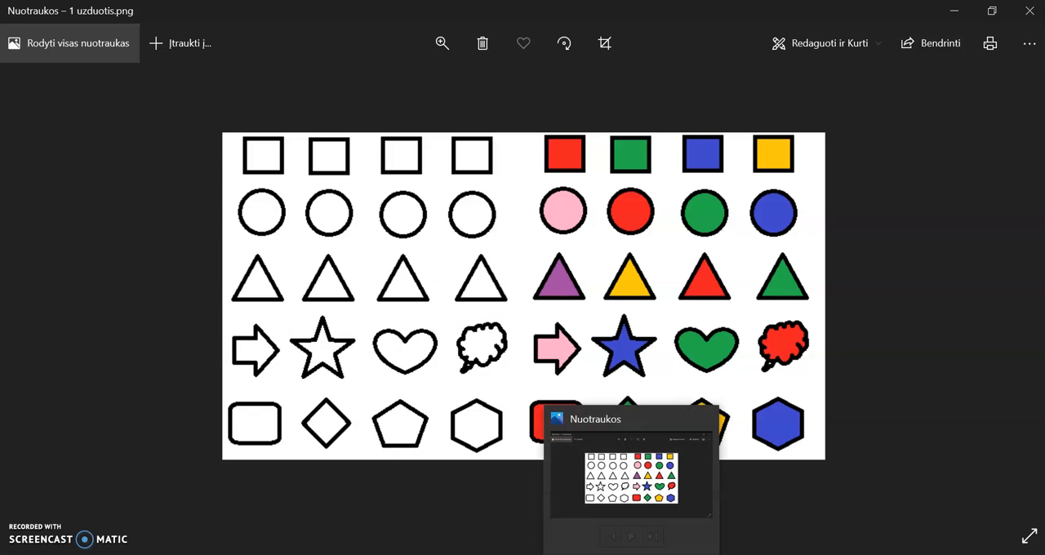
left_click(632, 554)
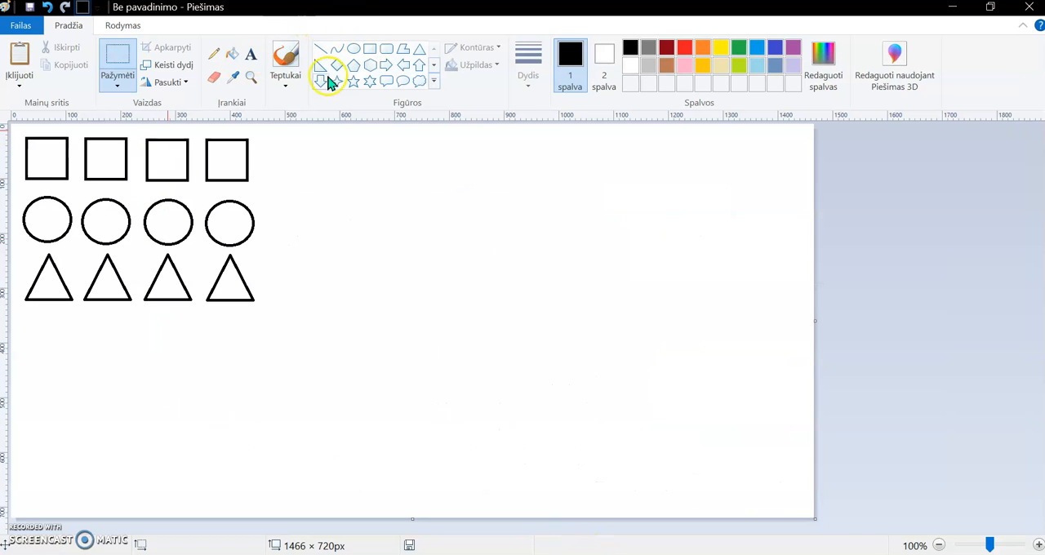
left_click(385, 66)
left_click_drag(21, 323, 68, 367)
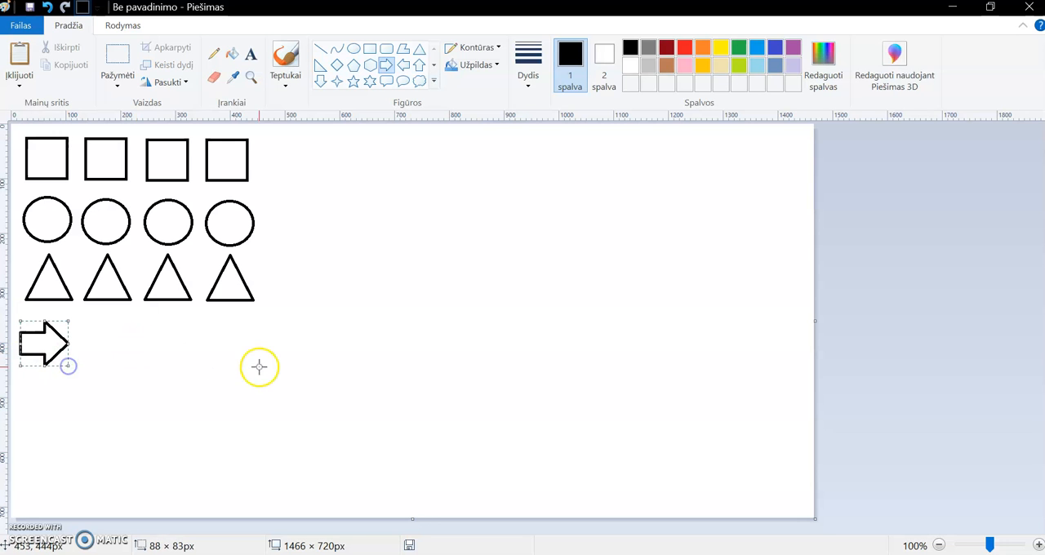
- Check the reference picture, draw a five-point star outline of about 87 × 94 px and place it below the second triangle
left_click(562, 554)
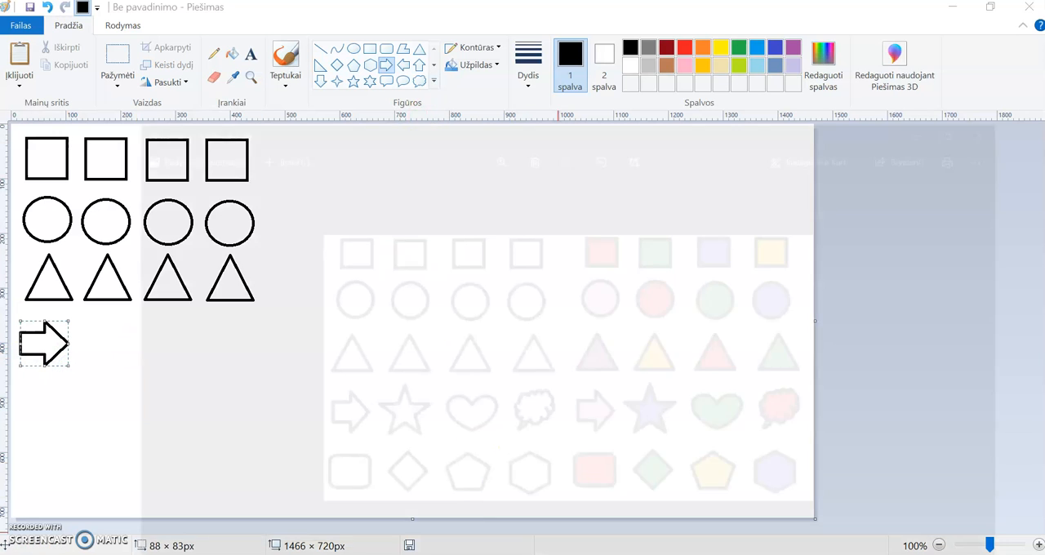
left_click(606, 531)
left_click(361, 79)
scroll(314, 38, "down", 1)
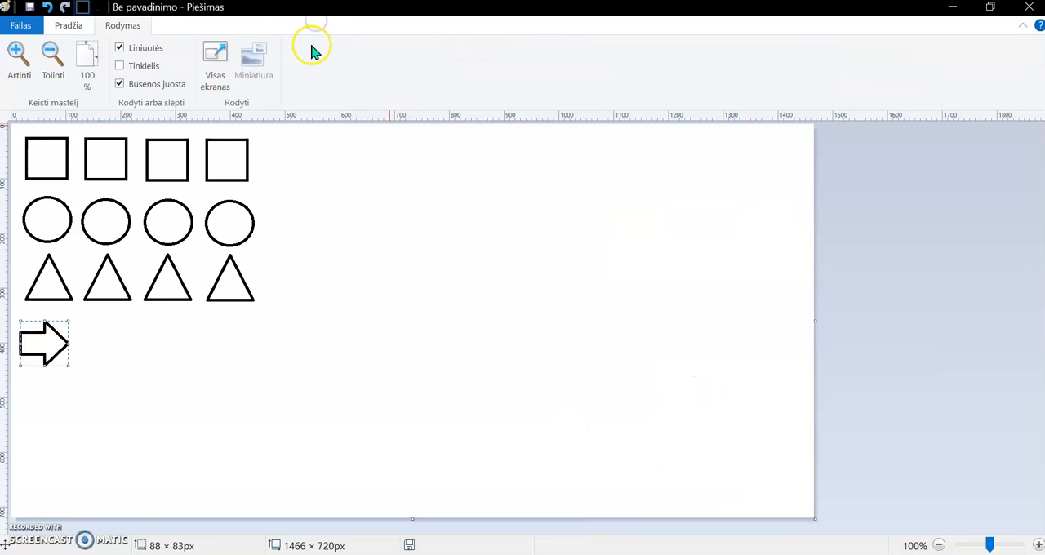
left_click(79, 27)
left_click(353, 82)
left_click_drag(89, 325, 137, 375)
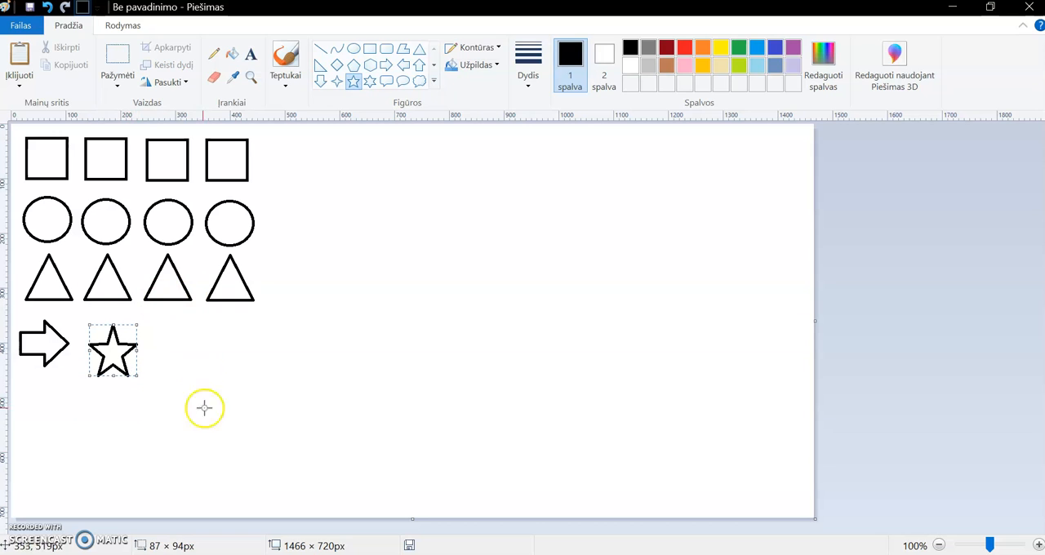
left_click_drag(113, 352, 103, 344)
left_click(194, 384)
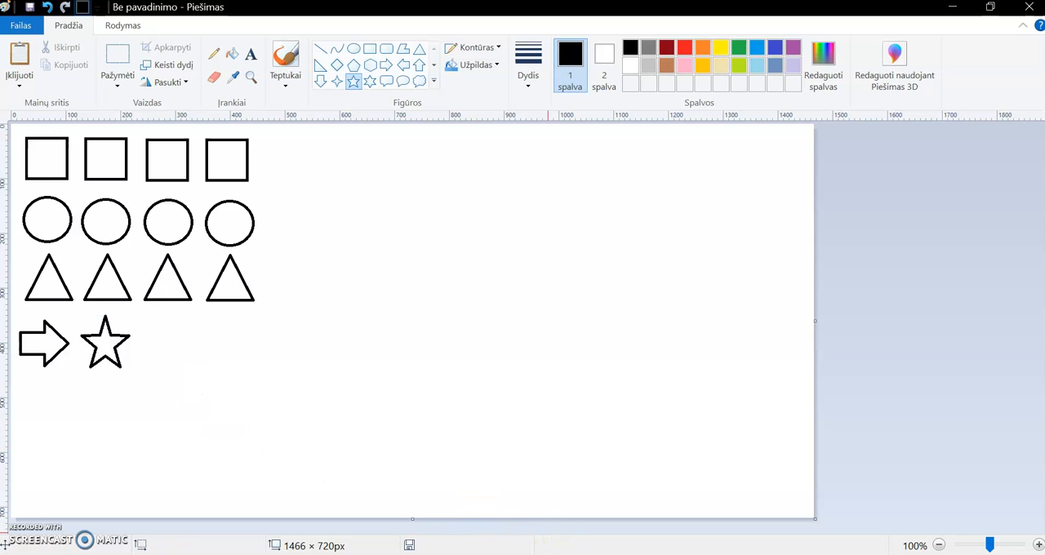
- Check the reference picture, return to the drawing, draw a heart outline and place it below the third triangle
left_click(542, 554)
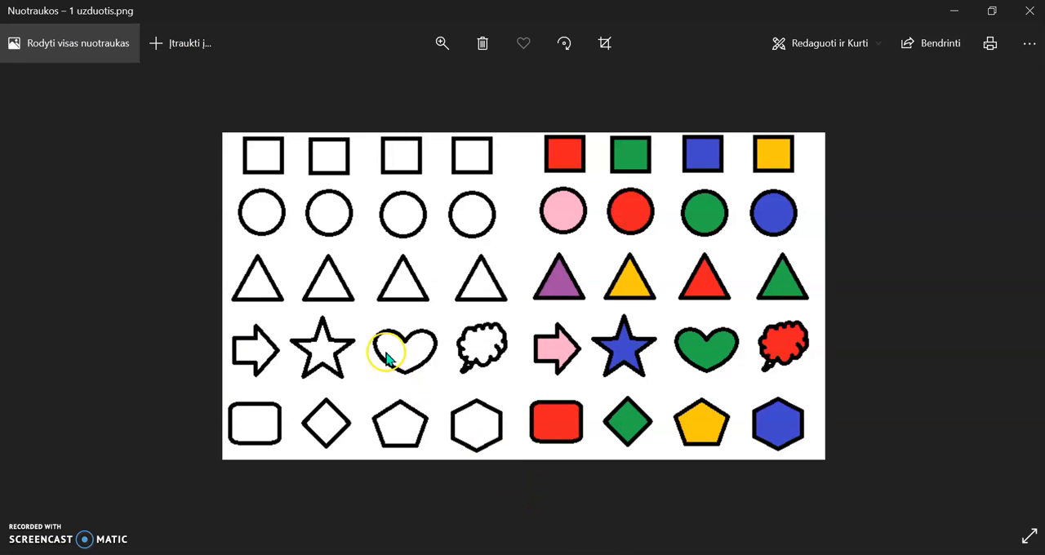
left_click(556, 554)
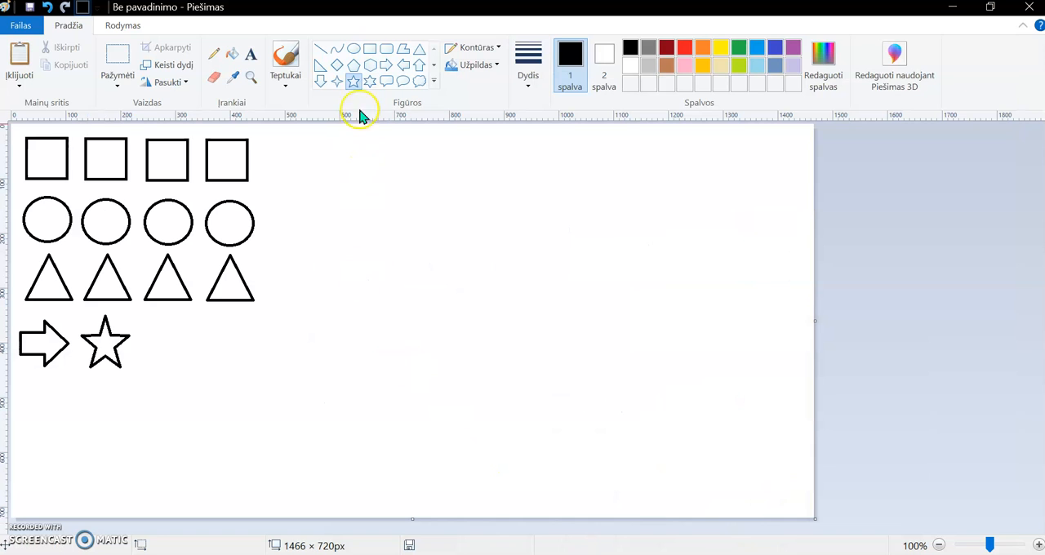
left_click(434, 85)
left_click(441, 75)
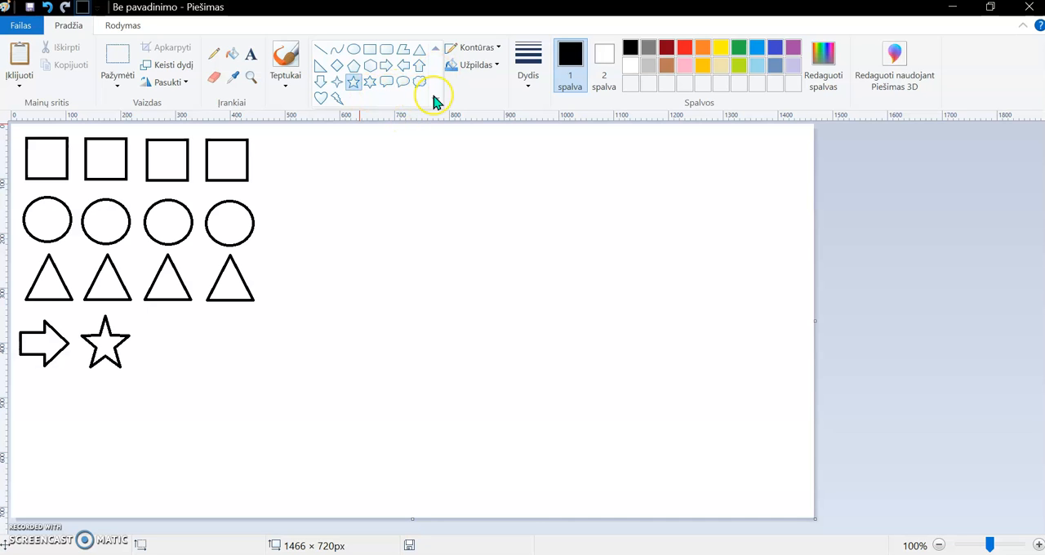
left_click(325, 102)
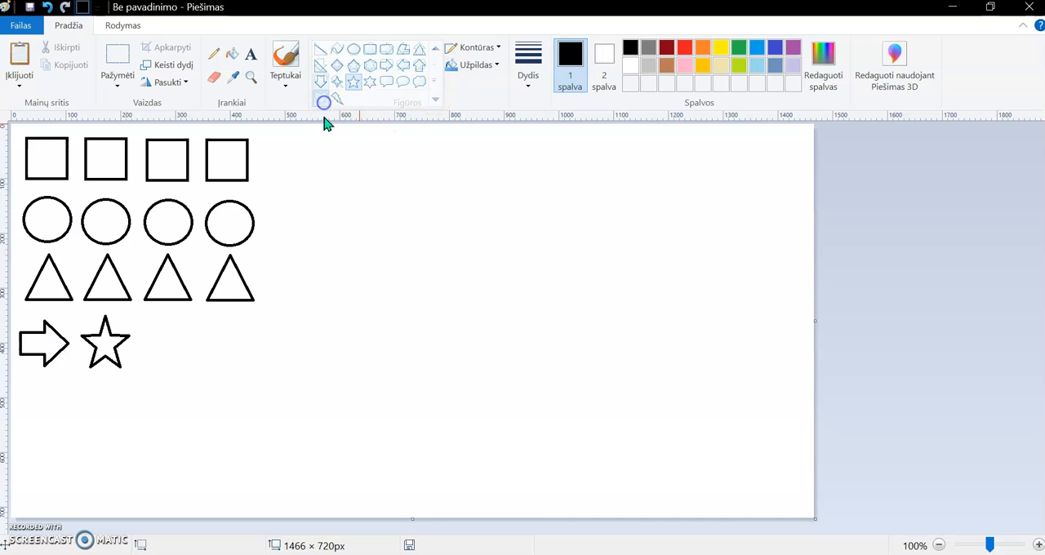
left_click_drag(444, 229, 167, 343)
left_click(427, 381)
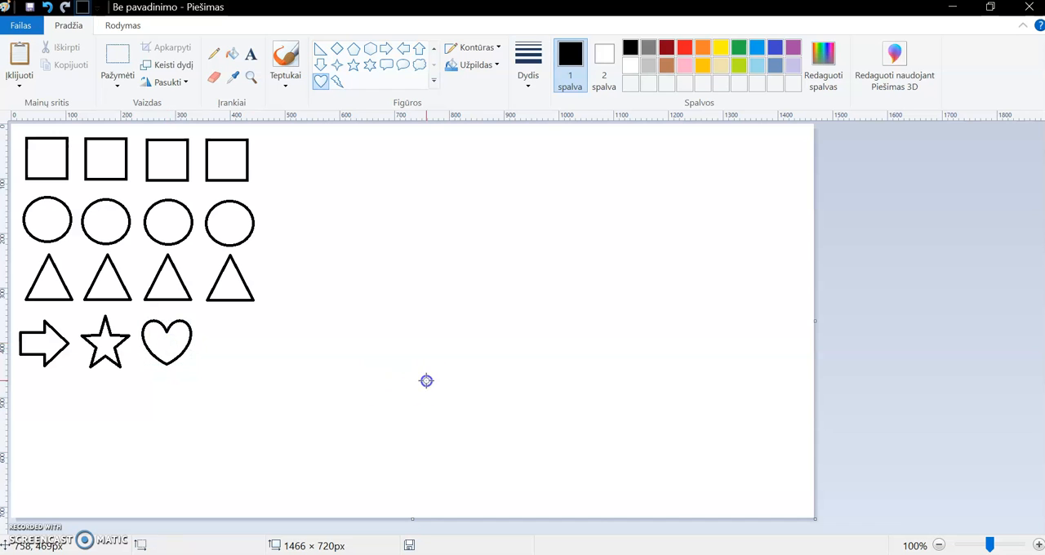
- Check the reference picture, return to the drawing, draw a cloud callout outline and place it below the fourth triangle
left_click(583, 554)
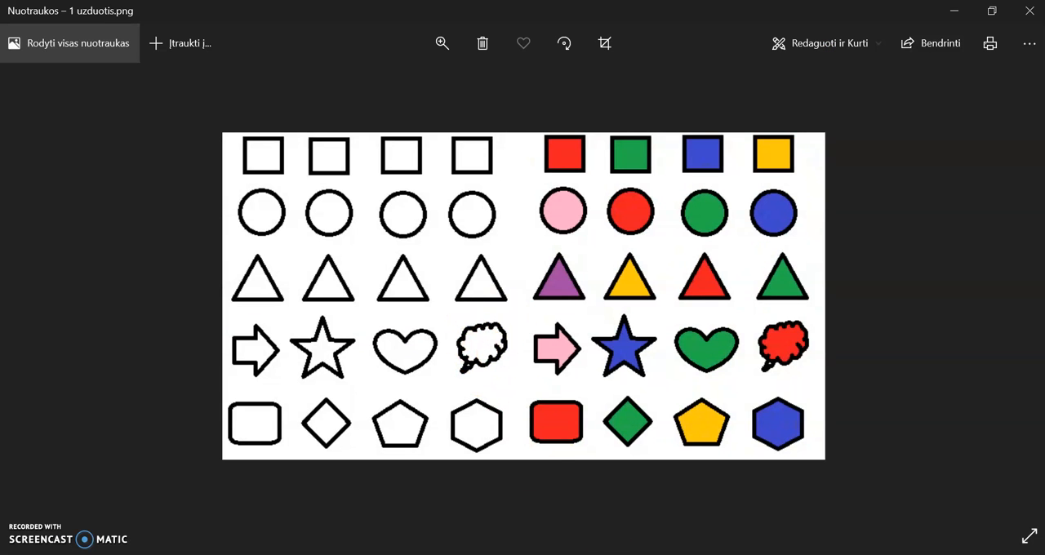
left_click(437, 554)
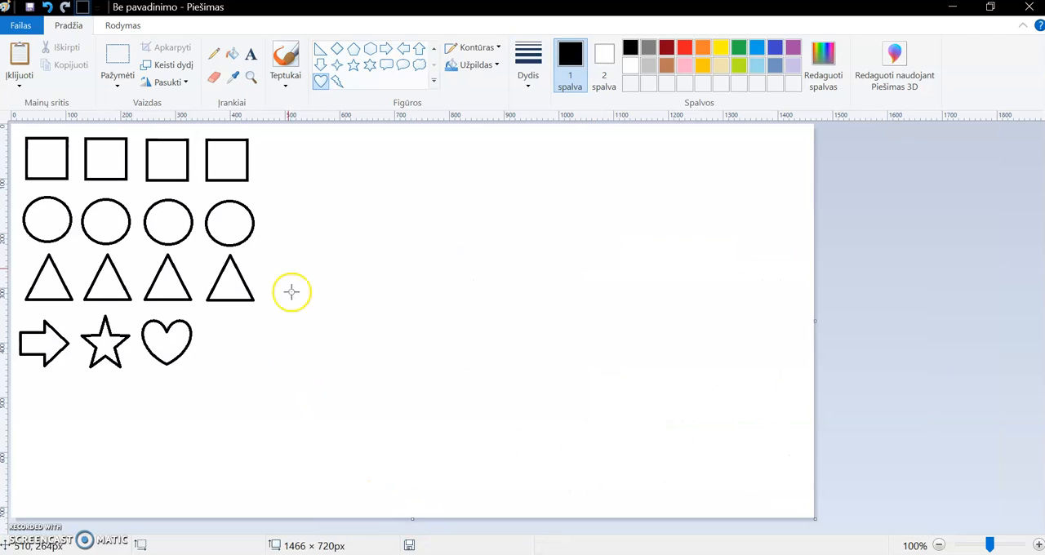
left_click(420, 67)
left_click_drag(331, 317, 229, 337)
left_click(351, 333)
left_click(359, 409)
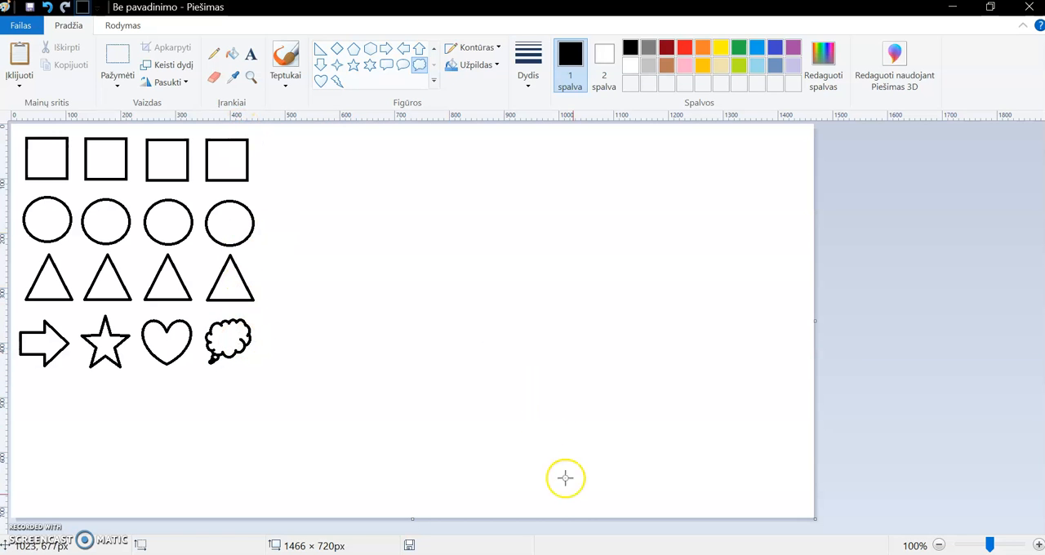
- Check the reference picture, return to the drawing and draw a rounded rectangle outline of about 89 × 68 px below the arrow
left_click(619, 554)
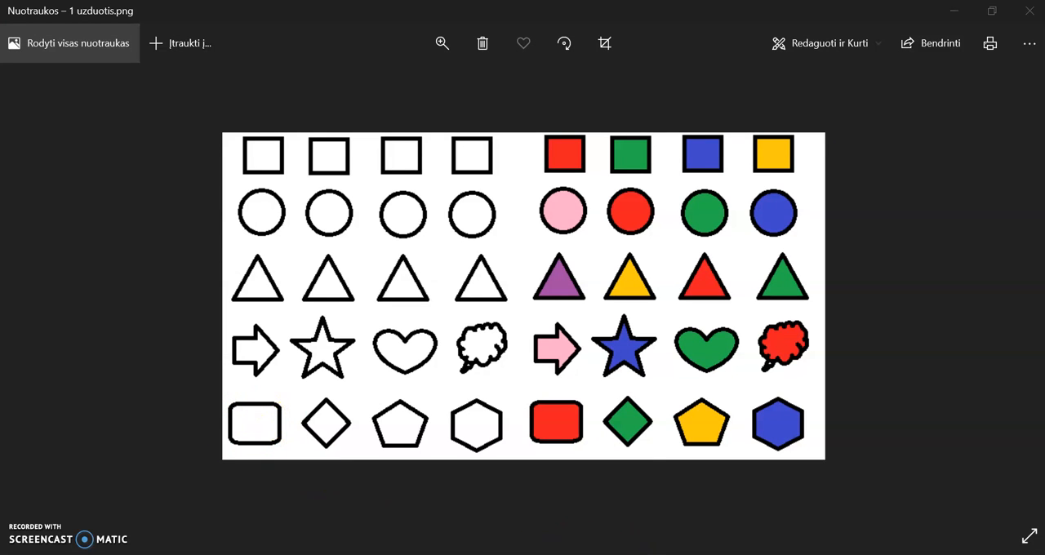
left_click(564, 554)
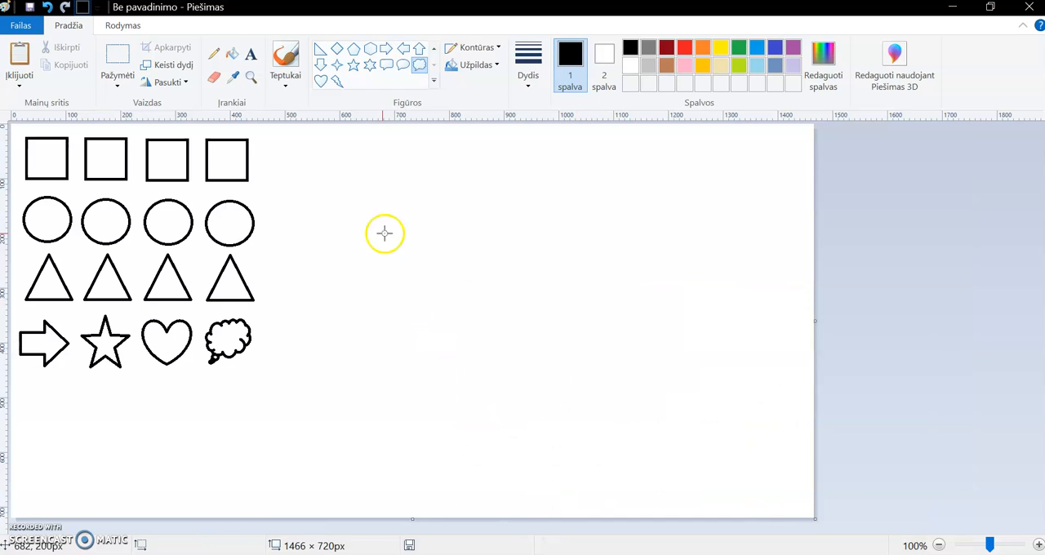
left_click(434, 50)
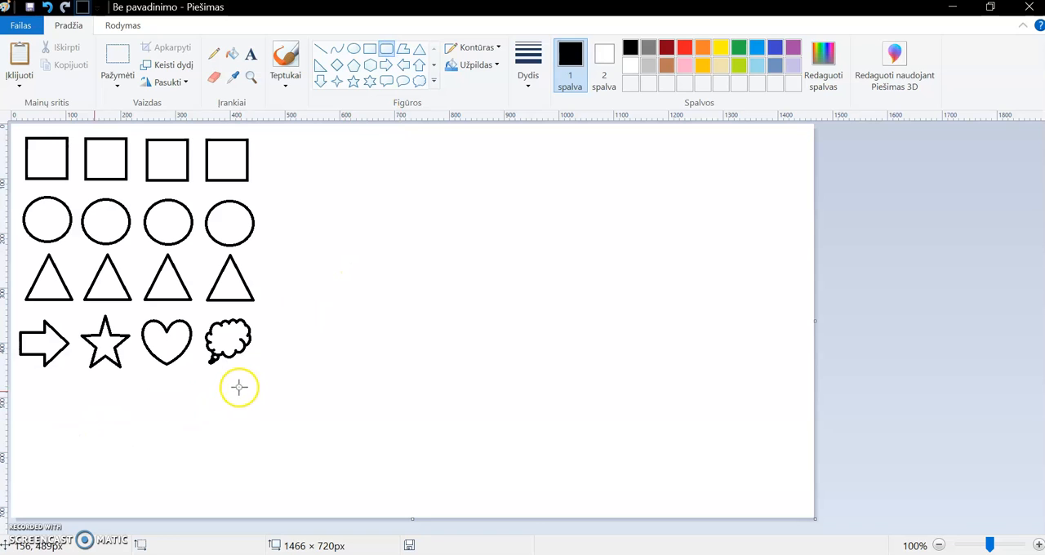
left_click_drag(18, 379, 66, 418)
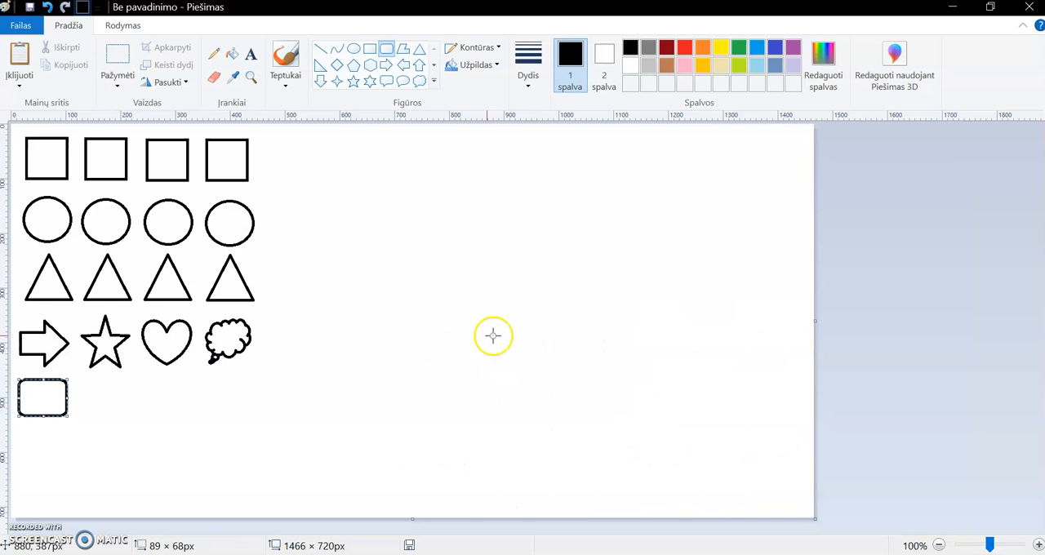
- Draw a diamond outline of about 84 × 95 px and place it below the star
left_click(341, 66)
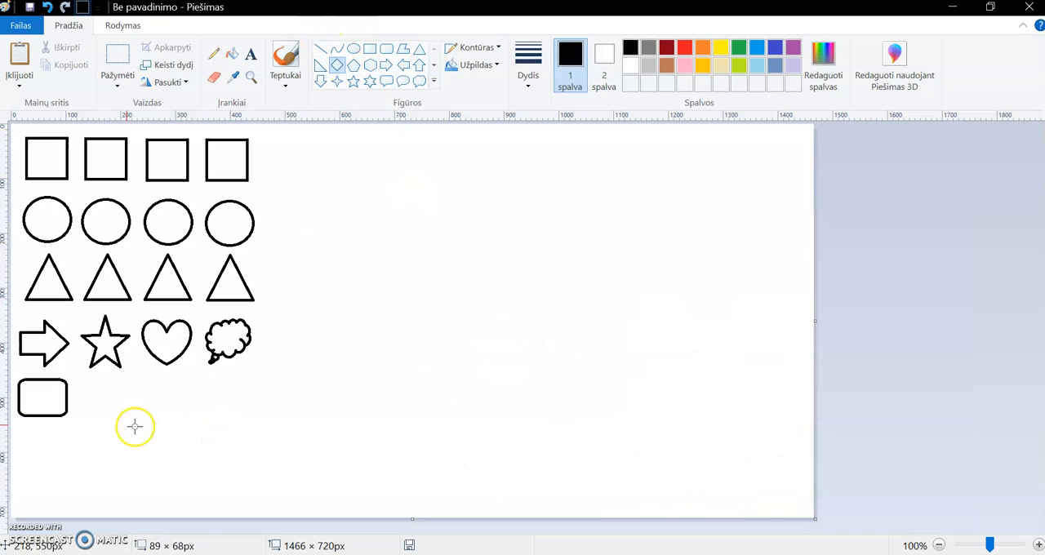
left_click_drag(84, 377, 106, 404)
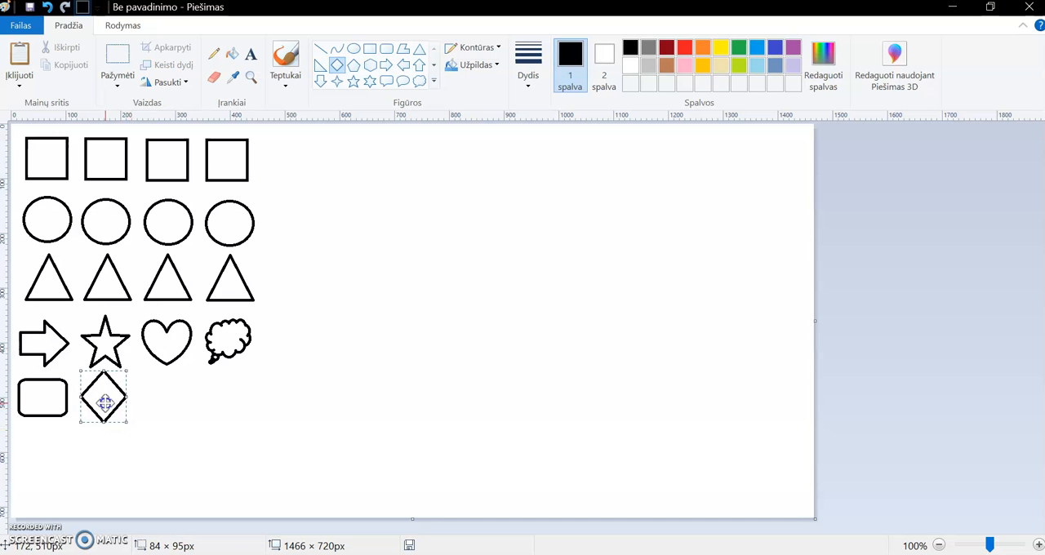
left_click(201, 422)
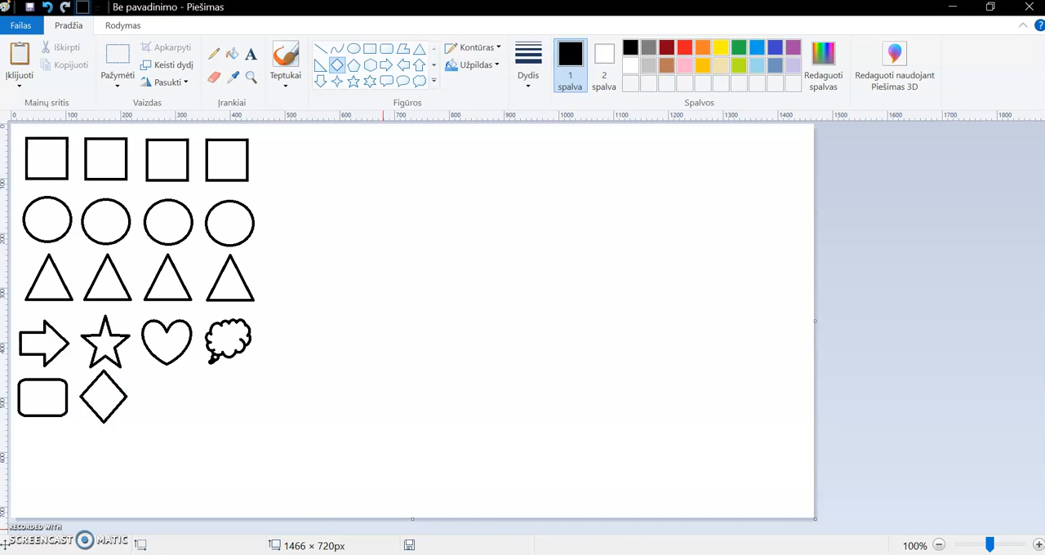
- Check the reference picture, return to the drawing and draw a pentagon outline of about 89 × 87 px below the heart
left_click(564, 554)
left_click(563, 554)
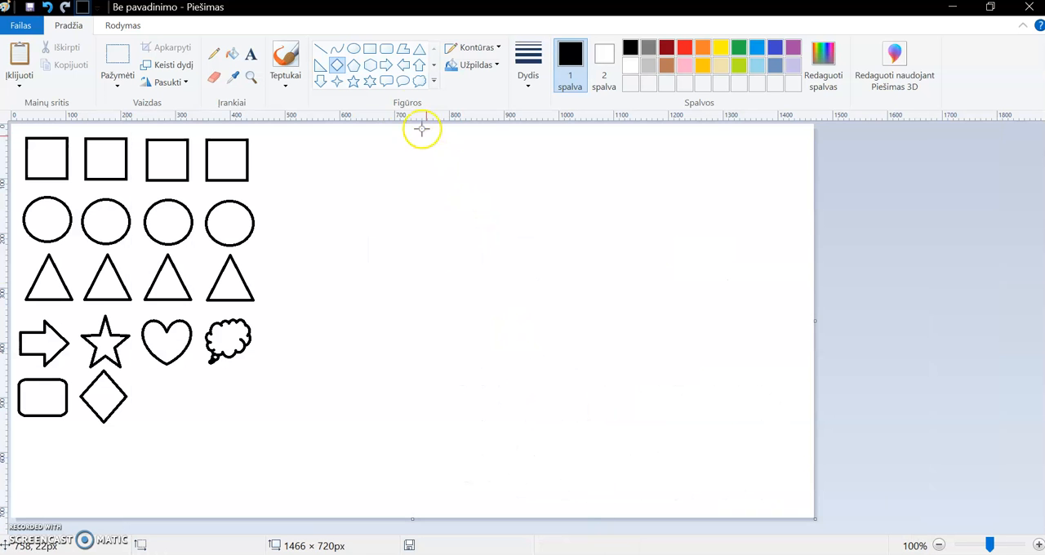
left_click(353, 66)
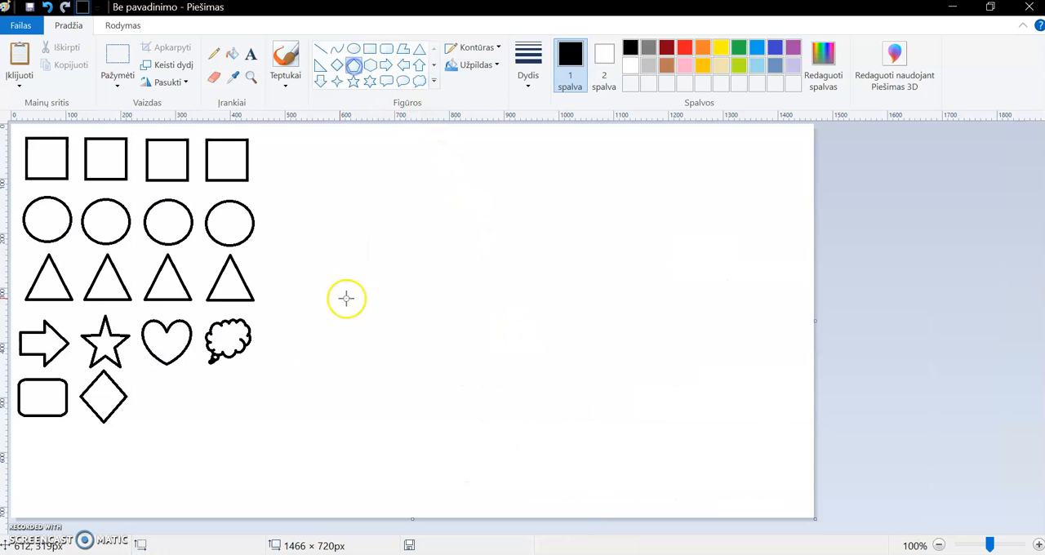
left_click_drag(141, 372, 189, 419)
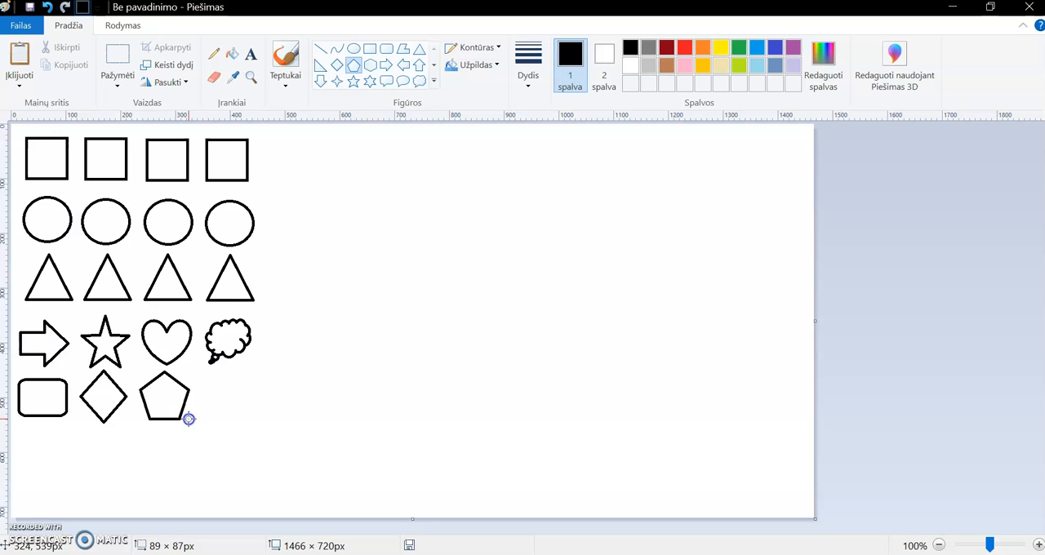
- Check the reference picture, return to the drawing and draw a hexagon outline of about 86 × 99 px below the cloud callout
key("alt+Tab")
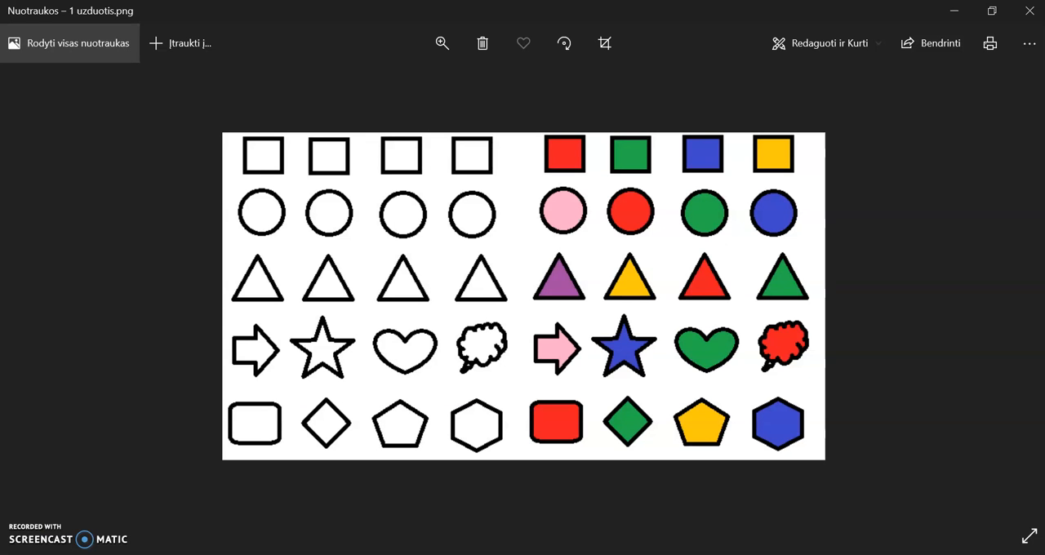
key("alt+Tab")
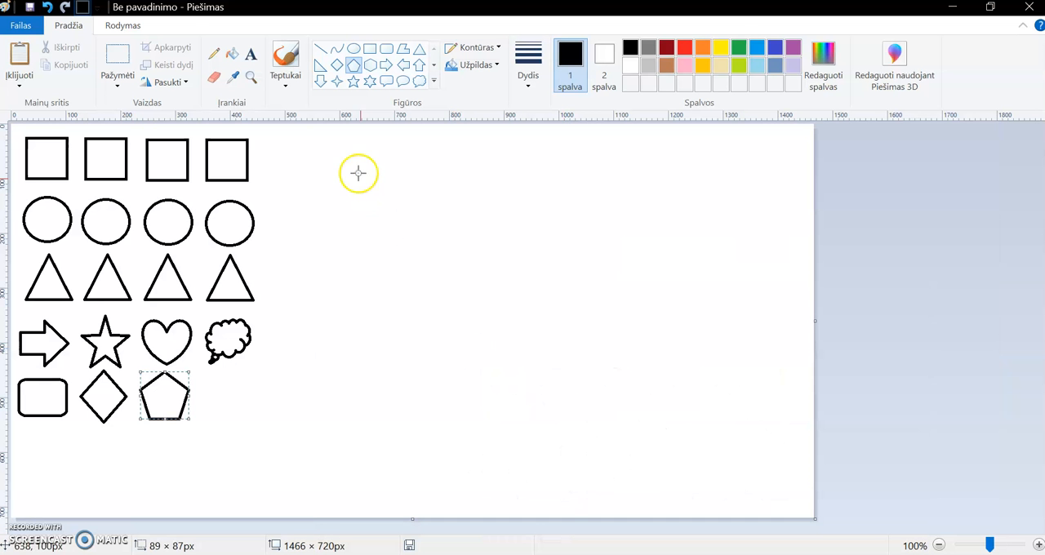
left_click(371, 66)
left_click_drag(205, 367, 252, 420)
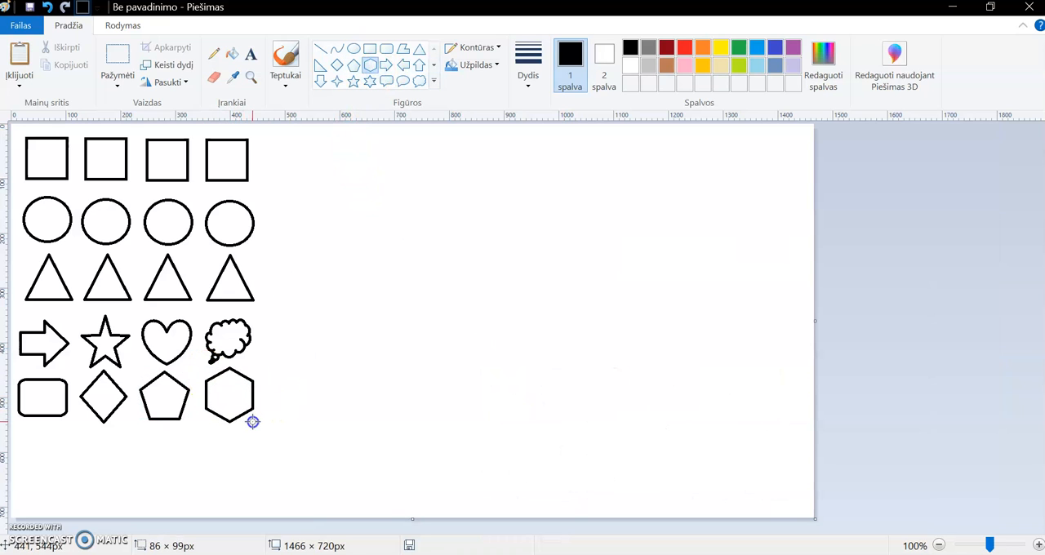
left_click(328, 406)
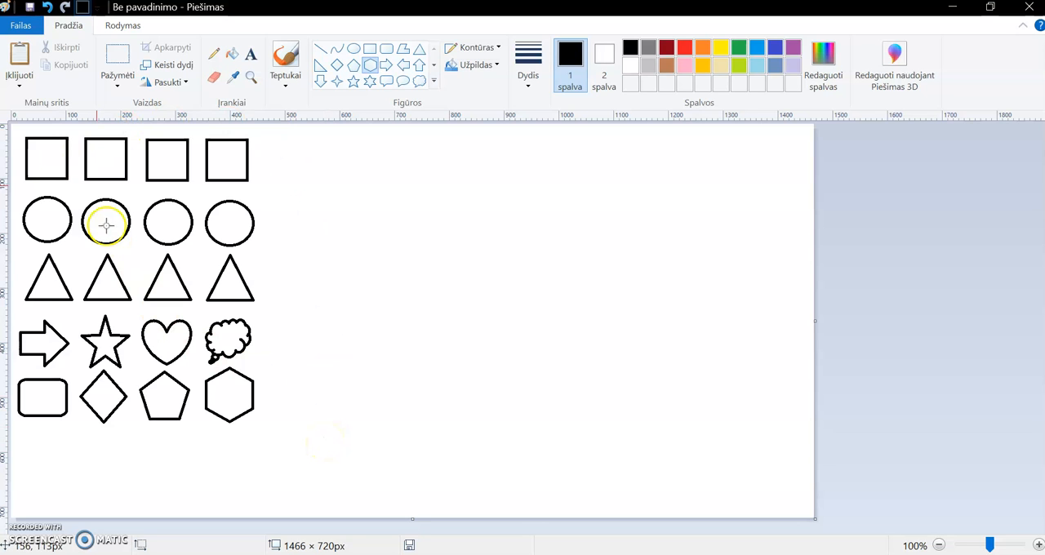
- Copy the whole block of outlined shapes with a rectangular selection of about 491 × 579 px and place the copy right of the original
left_click(126, 85)
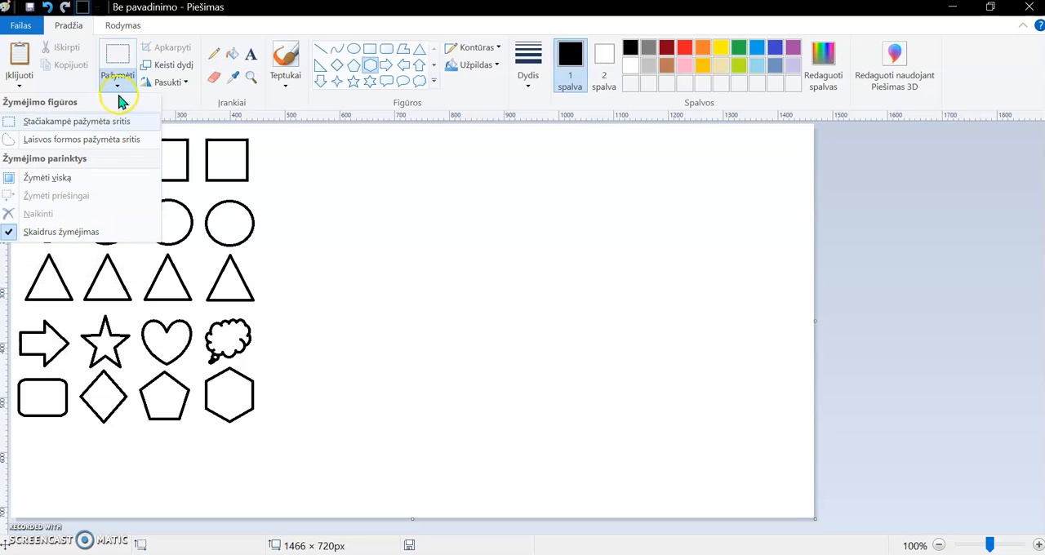
left_click(120, 59)
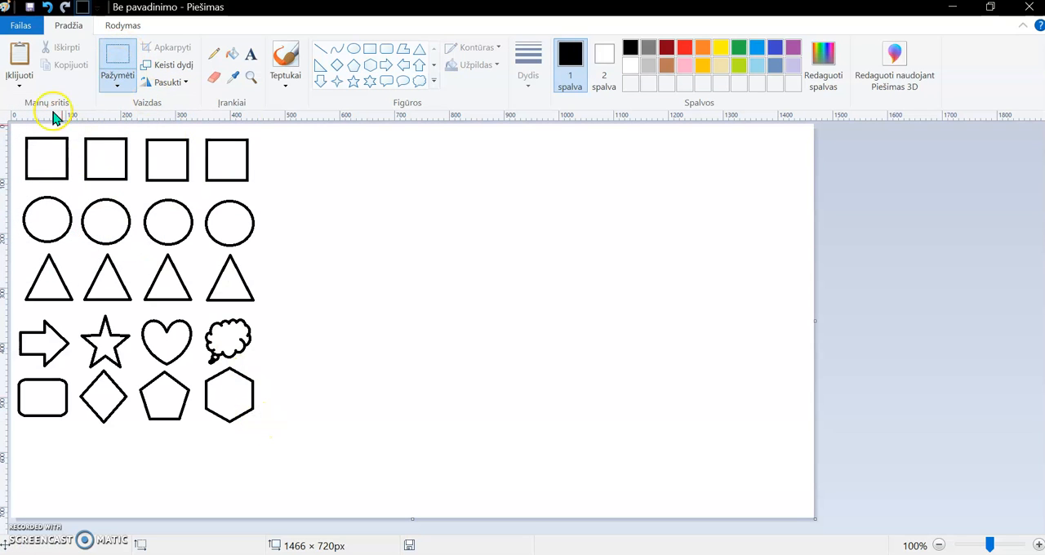
left_click_drag(280, 441, 196, 306)
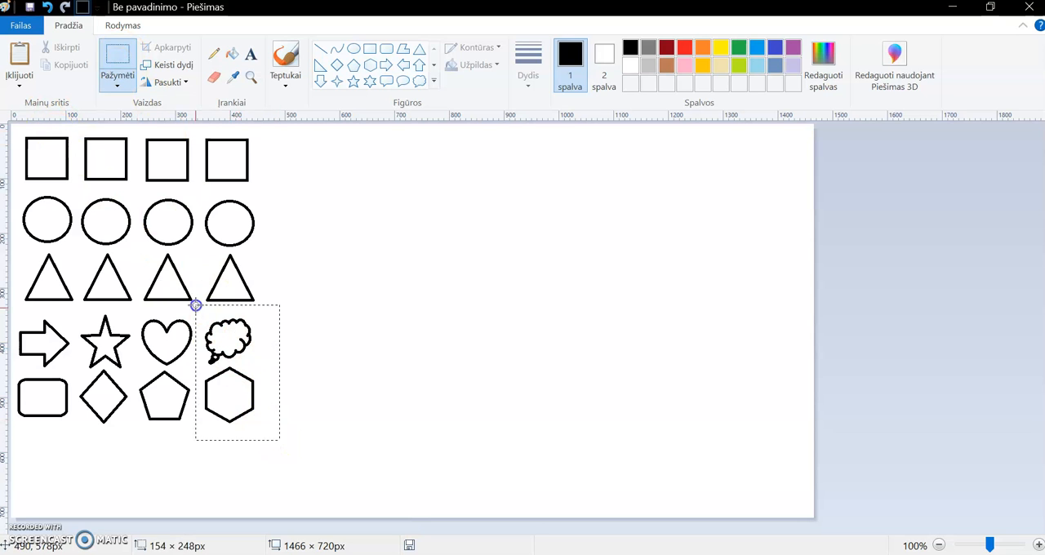
left_click_drag(115, 234, 9, 119)
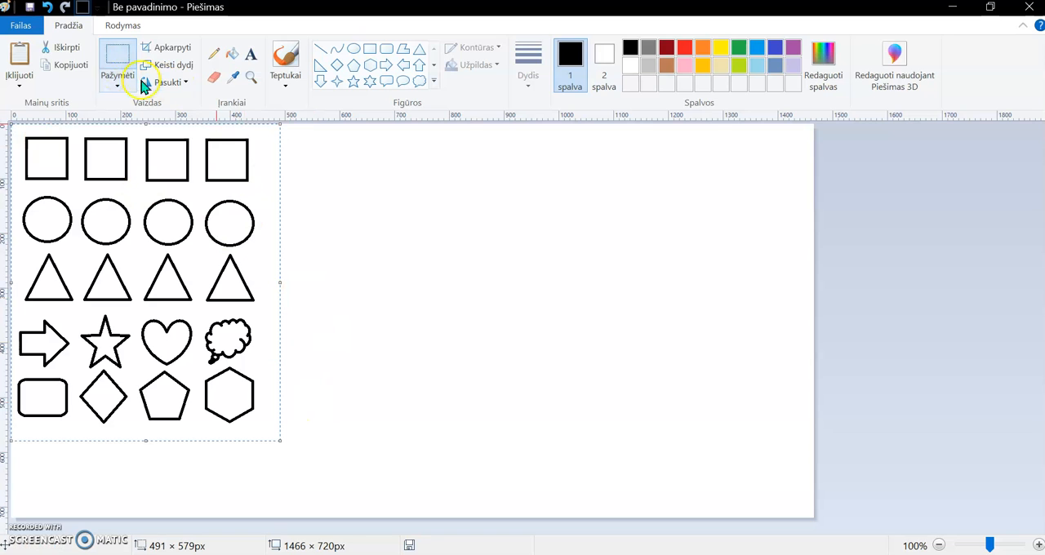
left_click(73, 65)
left_click(19, 56)
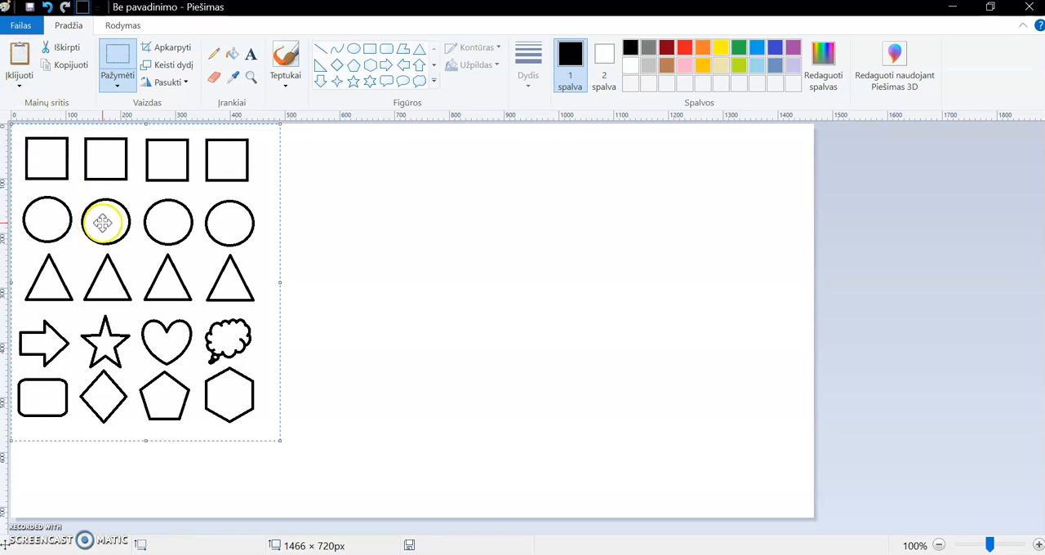
left_click_drag(102, 223, 382, 224)
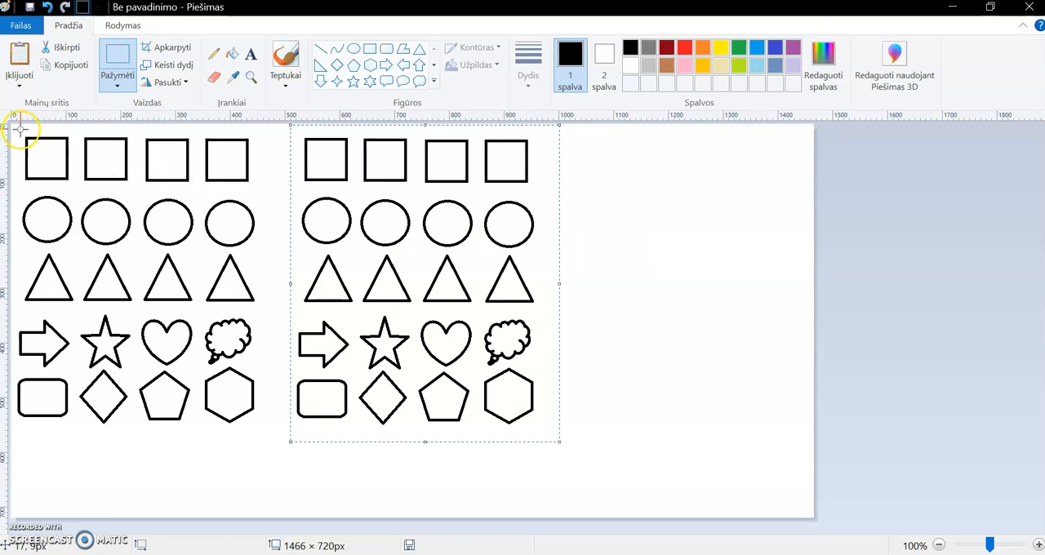
left_click(670, 360)
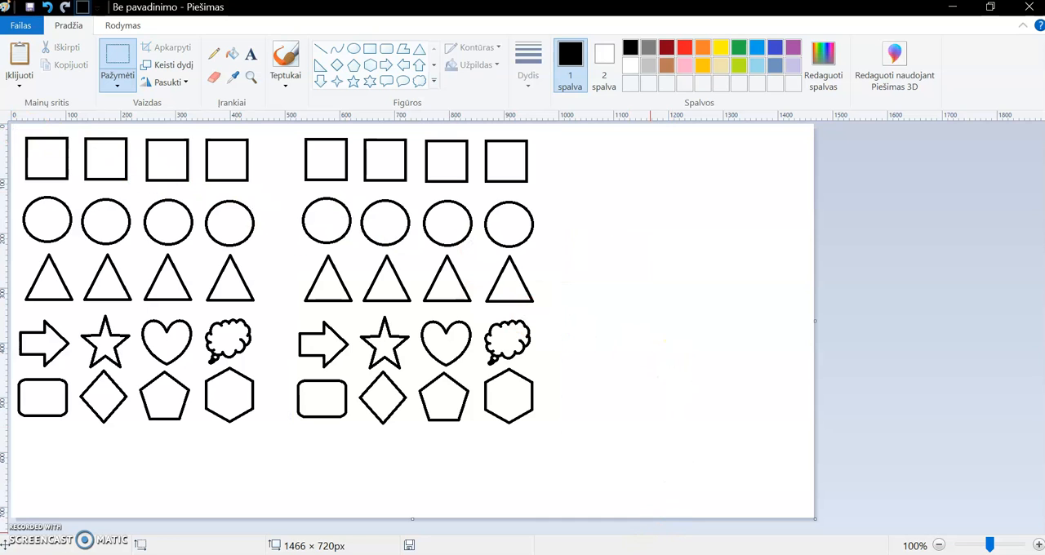
- Switch to the reference picture 1 uzduotis.png, reduce its window from full screen and move it to the right half of the screen
left_click(625, 487)
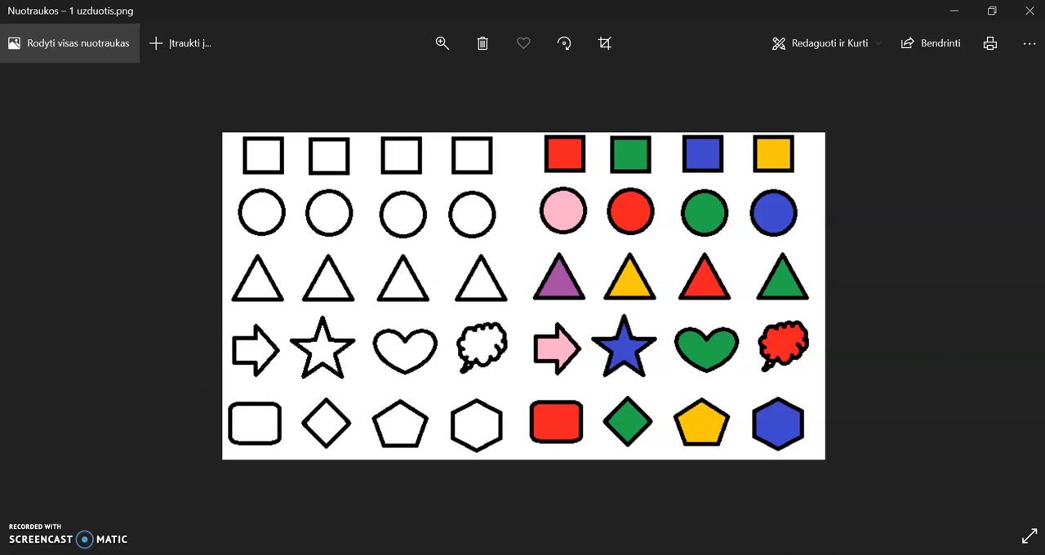
left_click(991, 11)
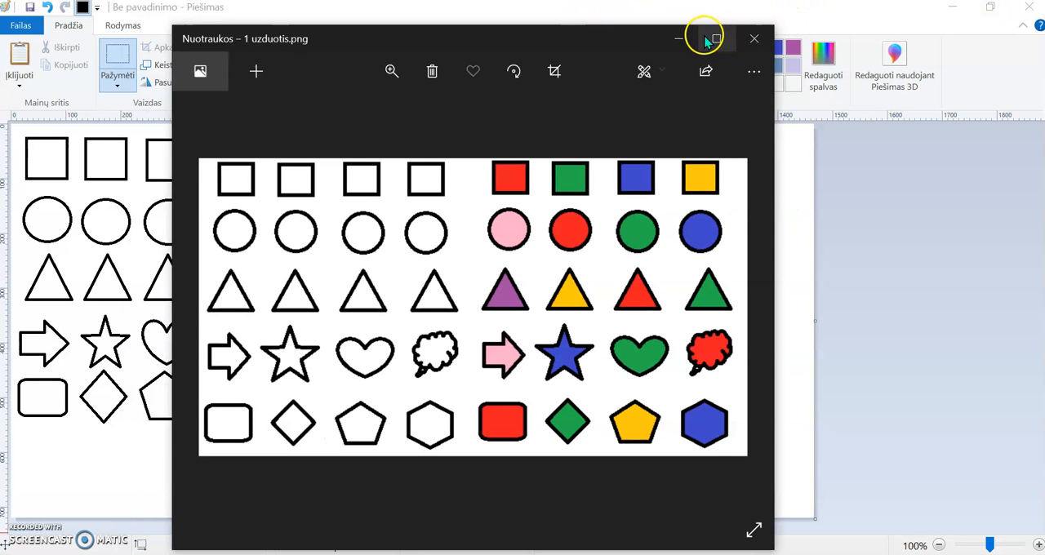
mouse_move(602, 34)
left_mouse_down()
mouse_move(805, 25)
mouse_move(859, 44)
left_mouse_up()
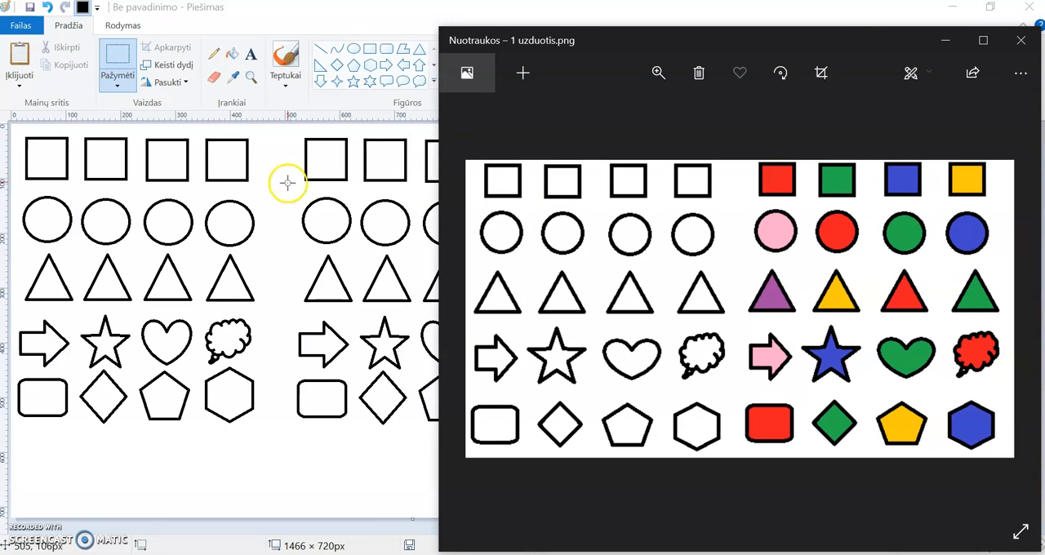
- Return to the drawing and set up the Fill tool with red as colour 1 and green as colour 2
left_click(235, 57)
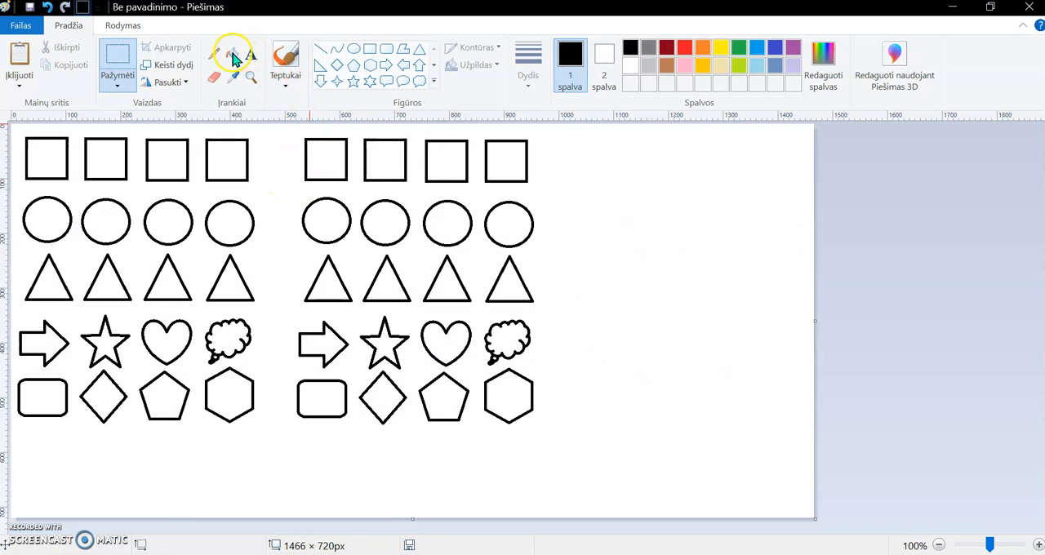
left_click(235, 58)
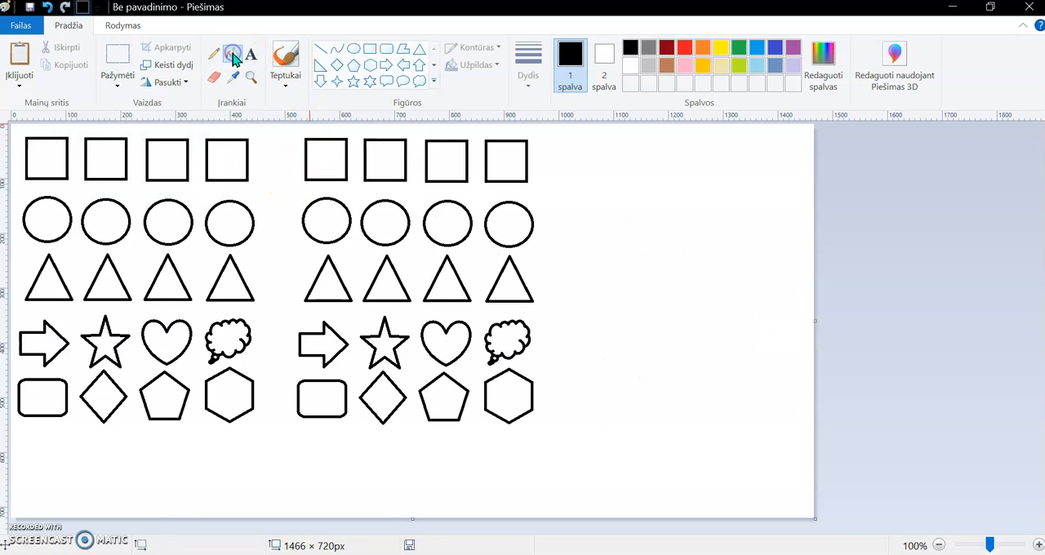
left_click(685, 50)
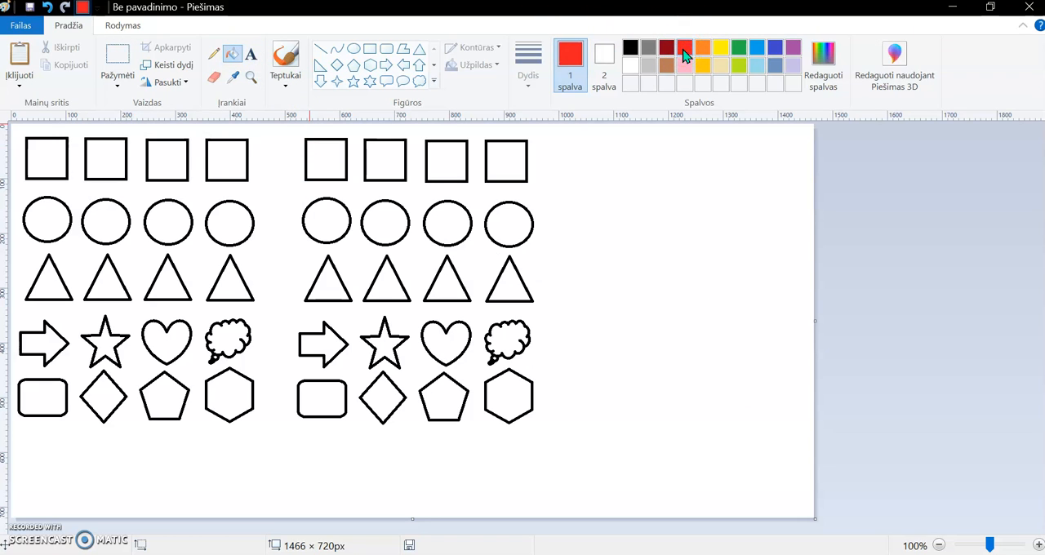
left_click(605, 59)
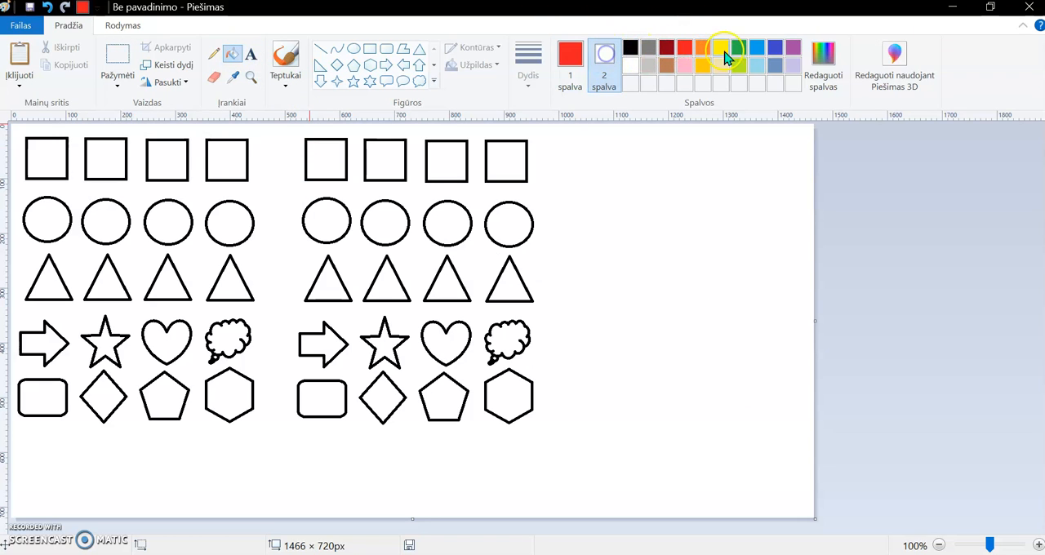
left_click(737, 51)
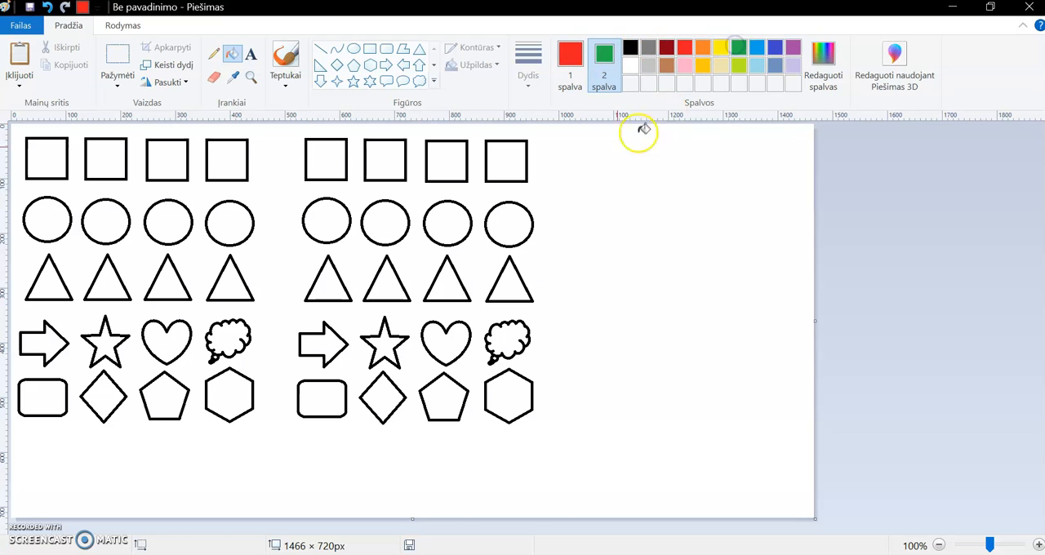
- In the copied block, fill the first square, second circle, third triangle, cloud callout and rounded rectangle with red
left_click(336, 162)
left_click(385, 214)
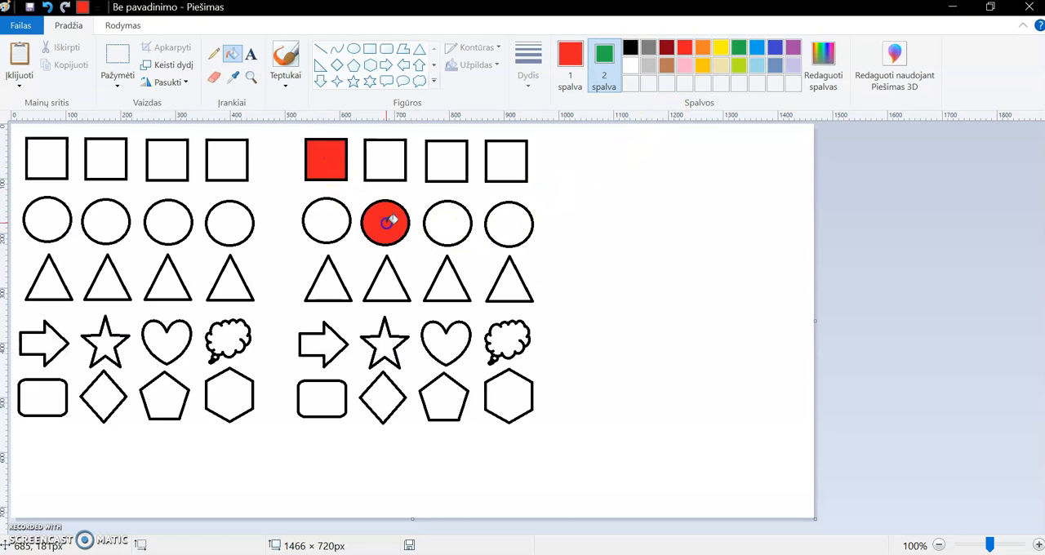
left_click(446, 287)
left_click(511, 328)
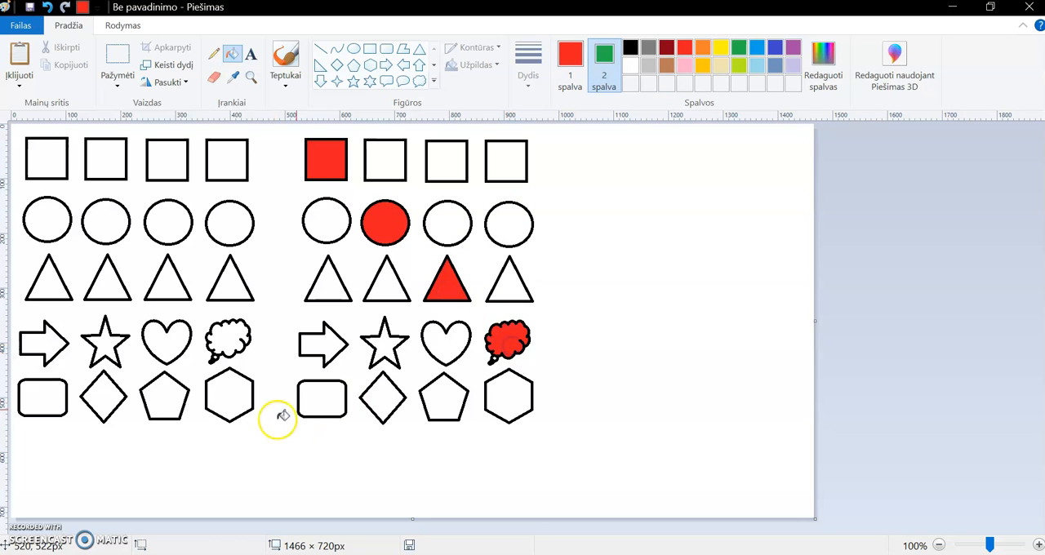
left_click(319, 400)
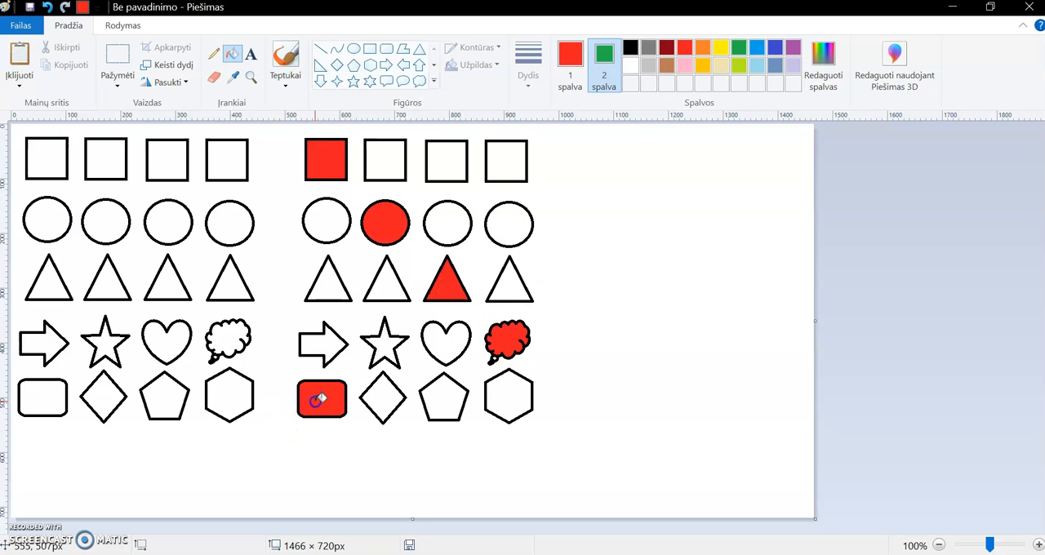
- In the copied block, fill the second square, third circle, fourth triangle, heart and diamond with green, checking the reference picture
right_click(391, 160)
right_click(447, 219)
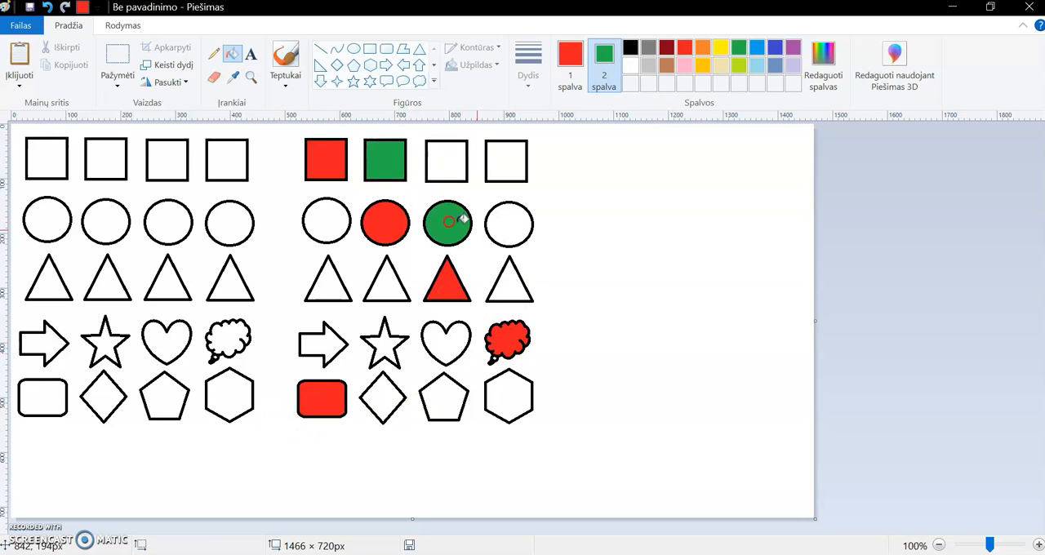
right_click(509, 281)
key("alt+Tab")
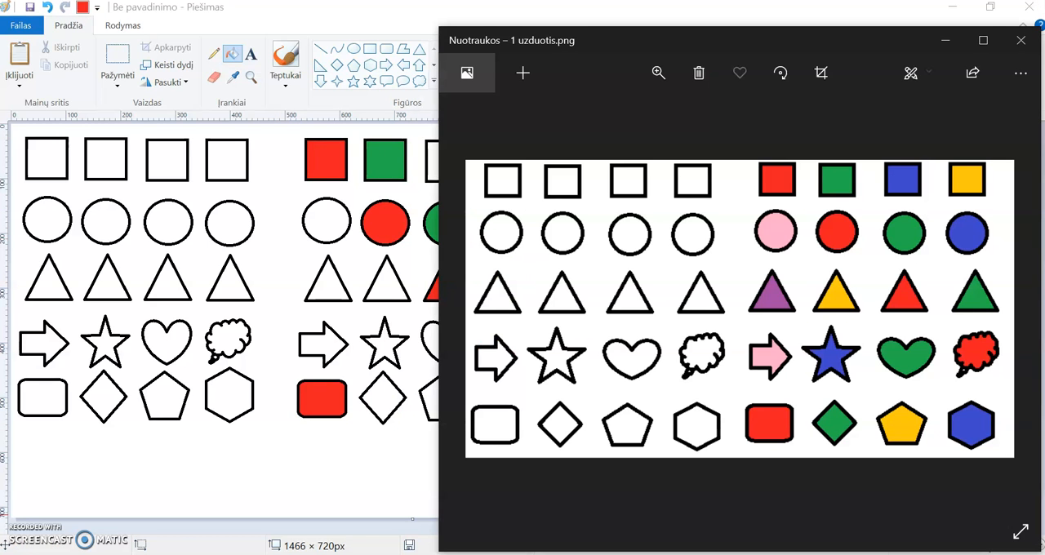
key("alt+Tab")
right_click(451, 350)
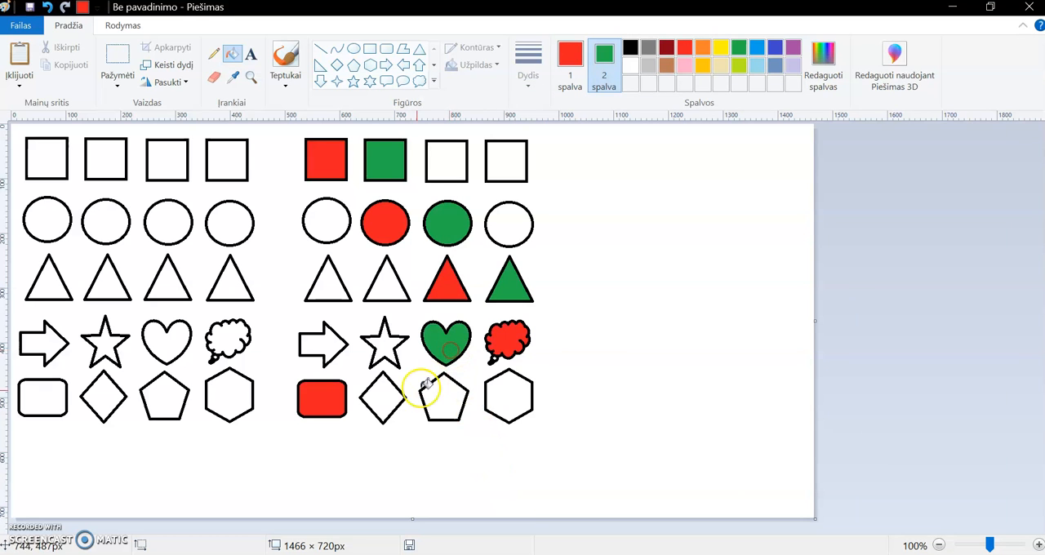
right_click(384, 398)
- Check the fill colours in the reference picture, return to the drawing and undo the accidental red background fill
mouse_move(631, 554)
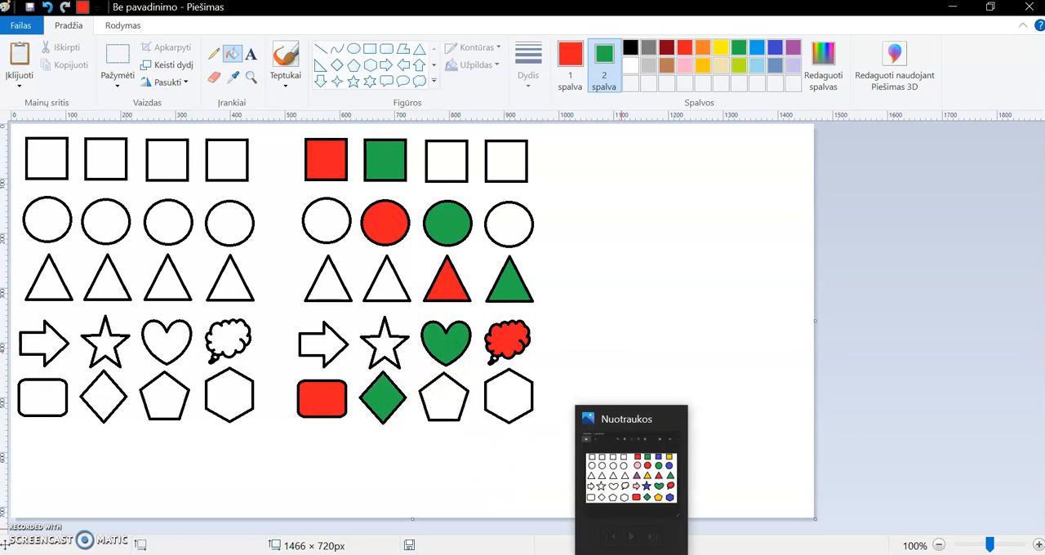
left_click(631, 479)
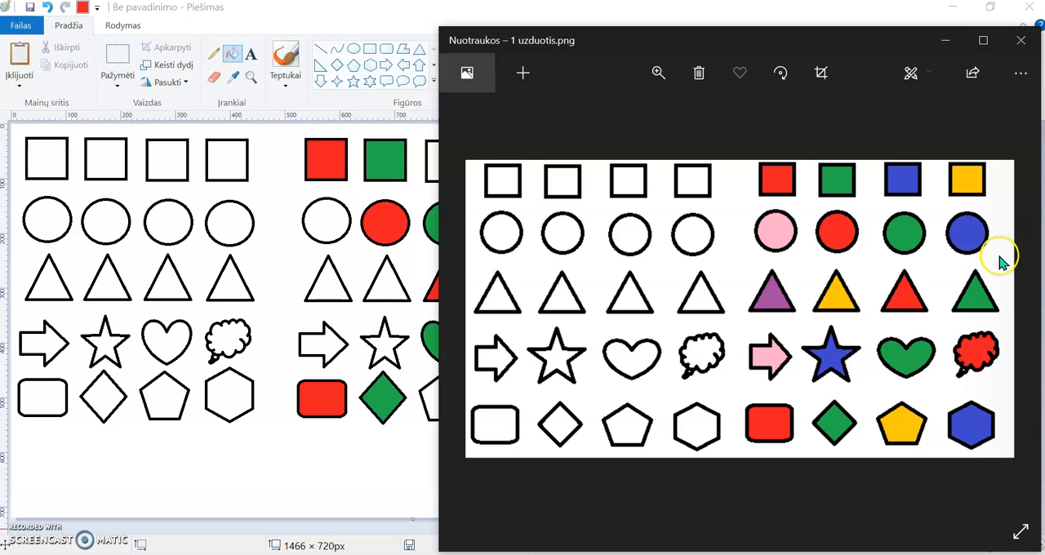
left_click(382, 473)
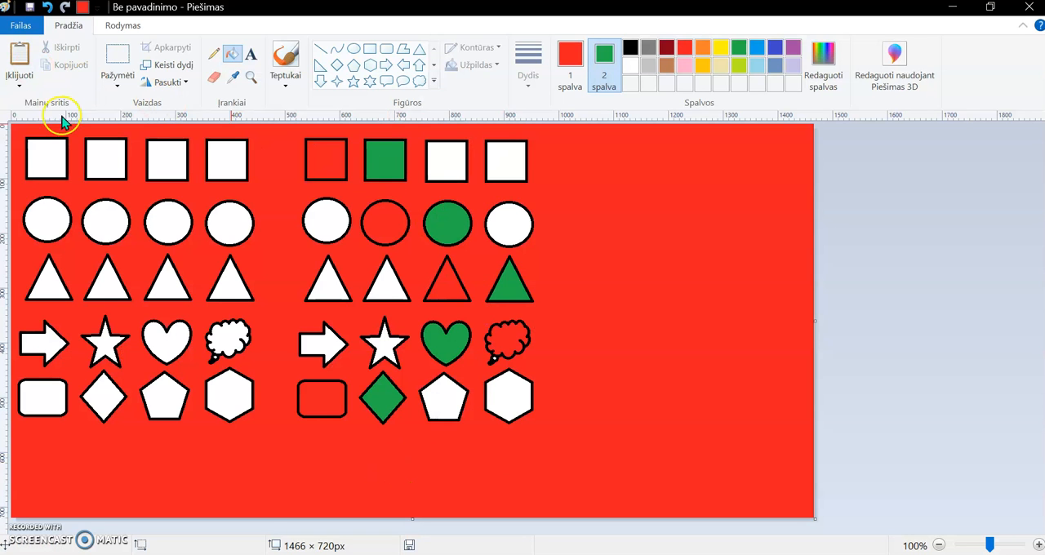
left_click(48, 9)
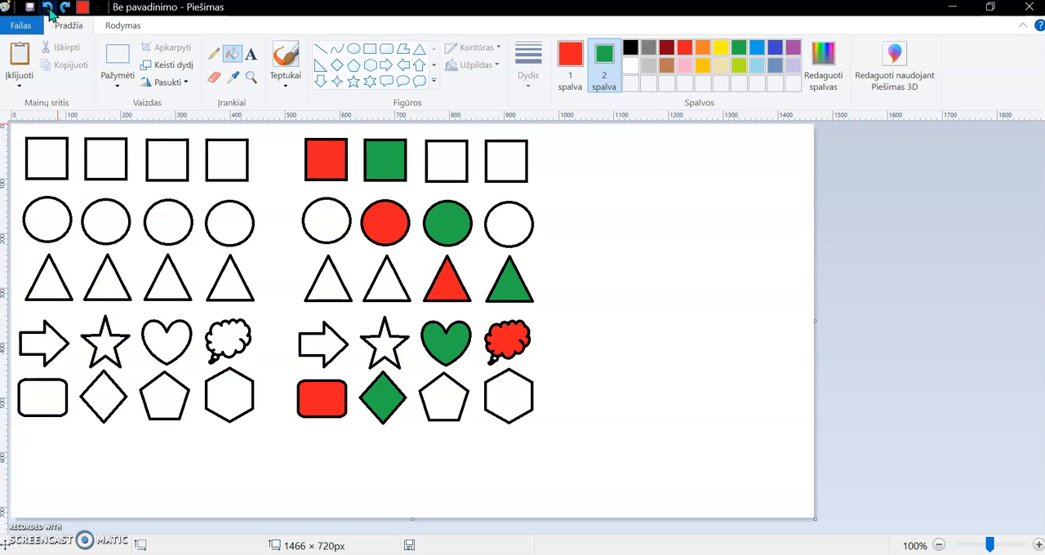
- Set colour 1 to yellow and colour 2 to indigo blue for filling, check the reference picture and return to the drawing
left_click(569, 57)
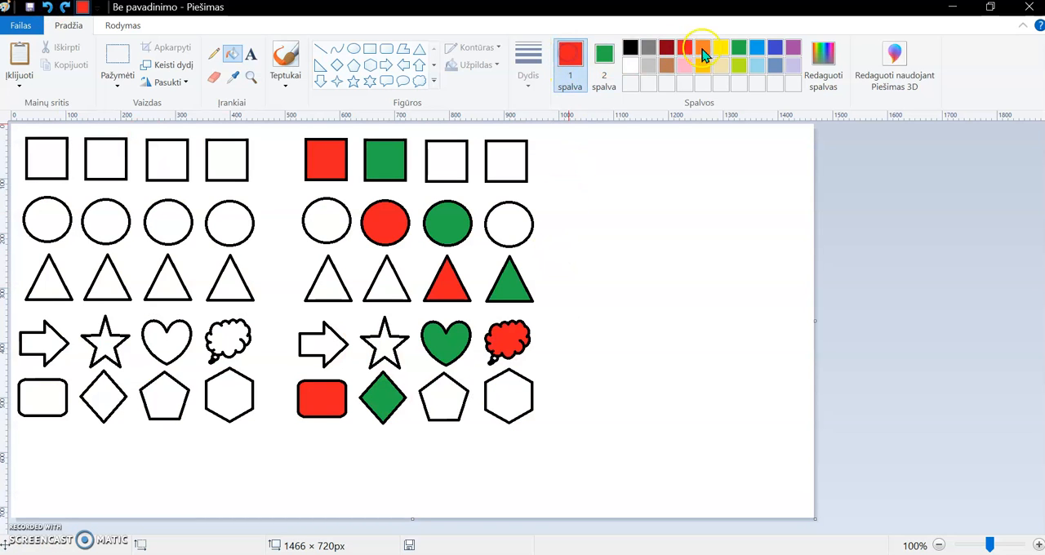
left_click(719, 47)
left_click(605, 72)
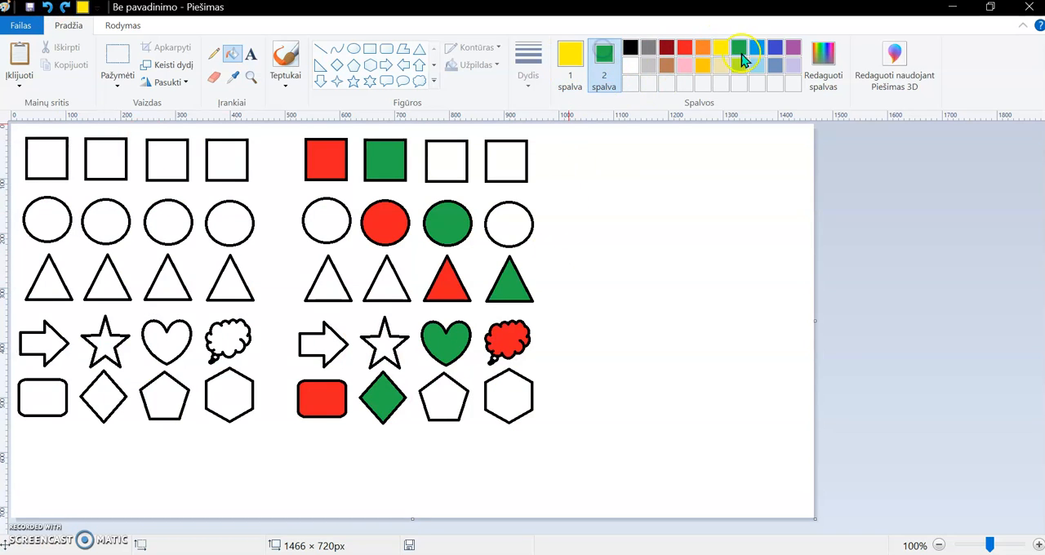
right_click(778, 53)
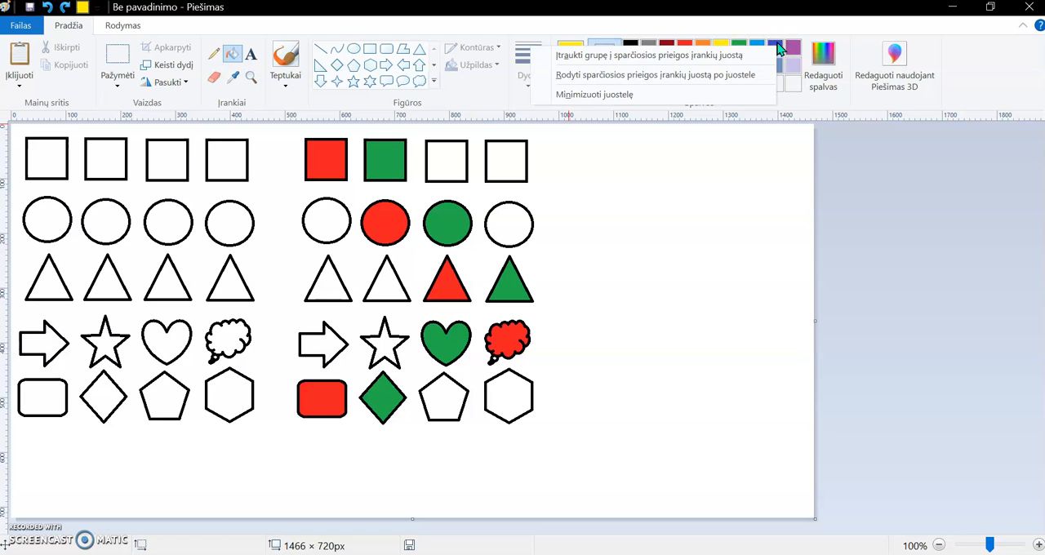
left_click(779, 52)
left_click(777, 48)
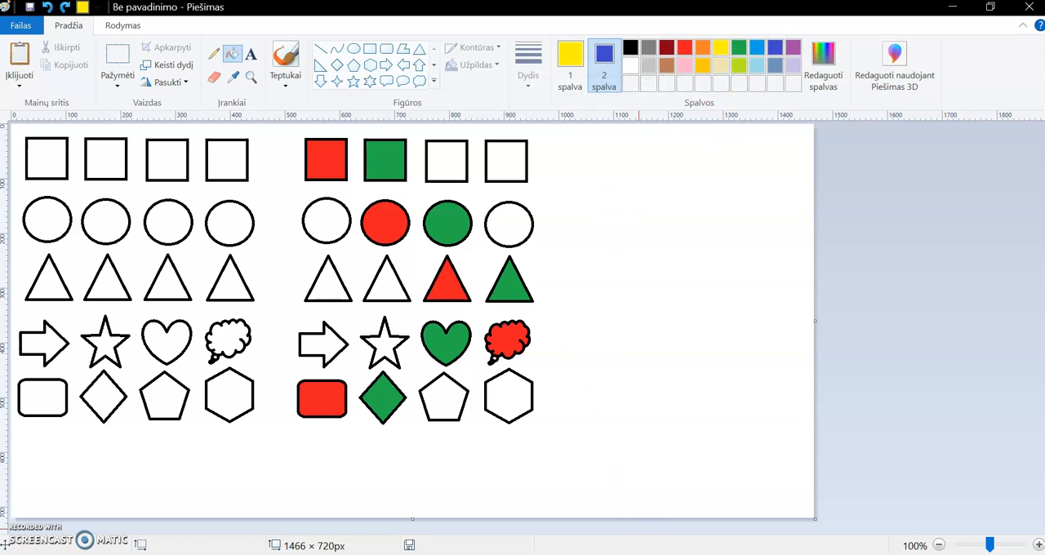
left_click(635, 554)
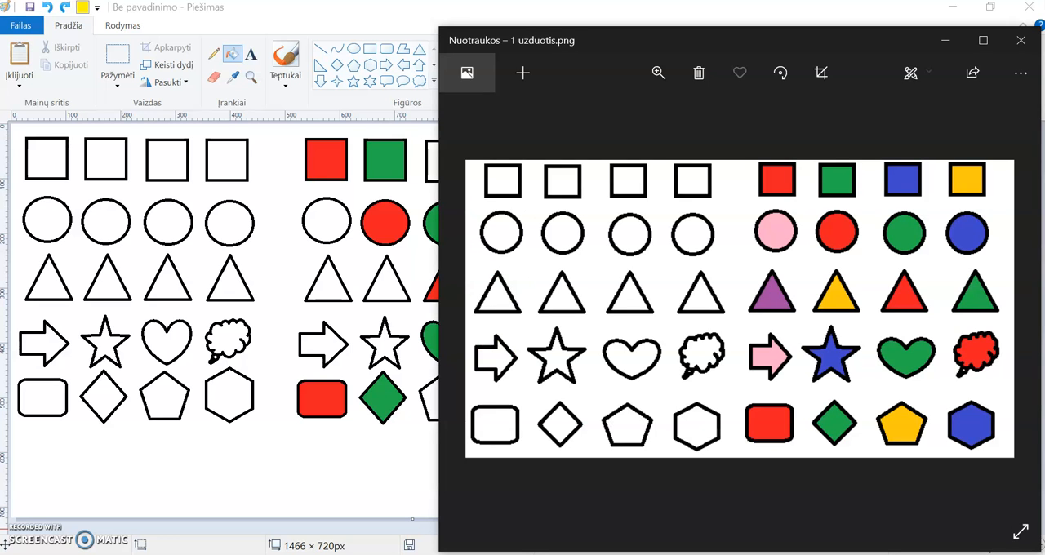
left_click(635, 554)
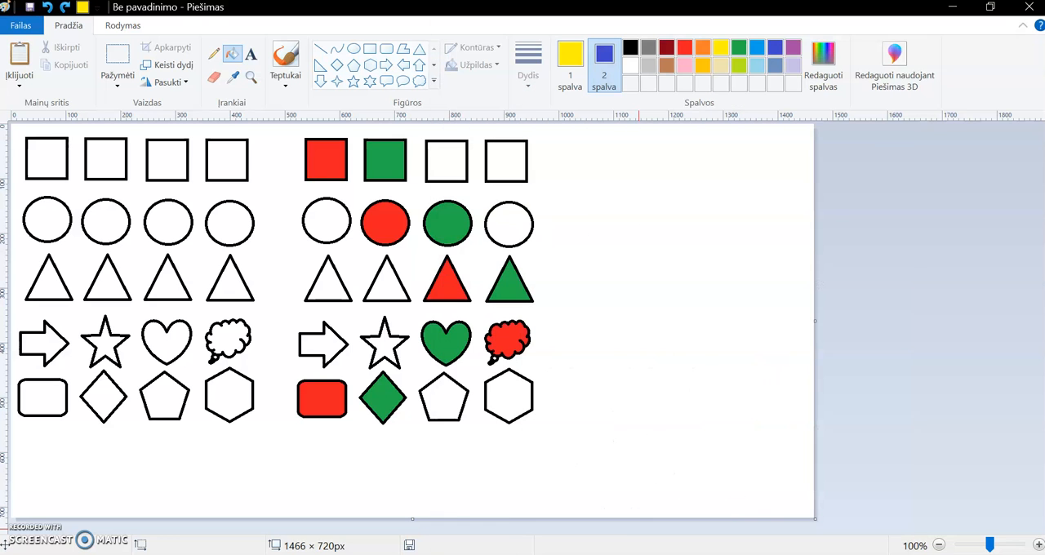
- In the copied block, fill the third square, fourth circle, hexagon and star with indigo blue
right_click(459, 156)
right_click(501, 221)
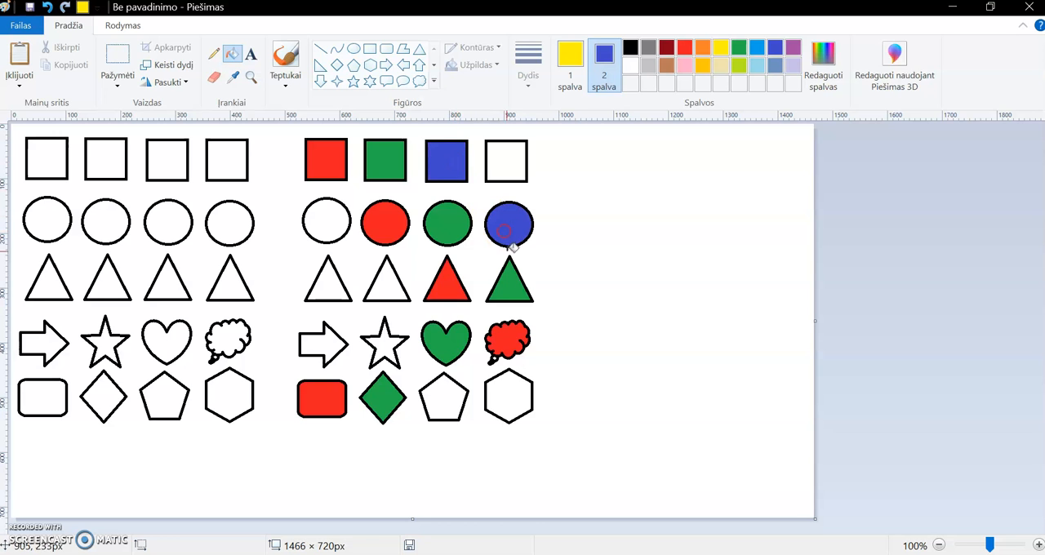
right_click(508, 406)
right_click(384, 345)
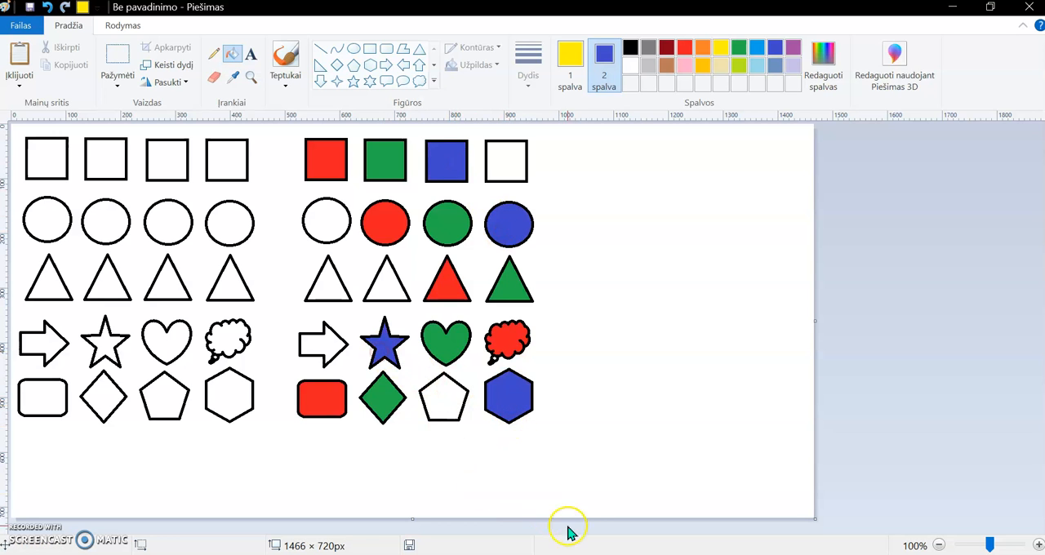
- Check the fill colours in the reference picture, and fill the fourth square, second triangle and pentagon of the copied block with yellow
left_click(627, 554)
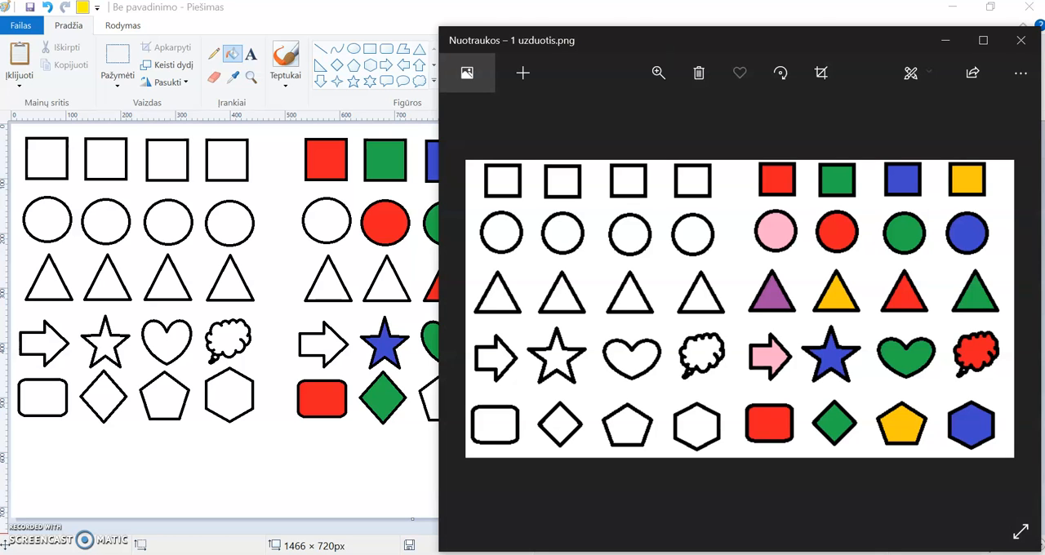
left_click(627, 554)
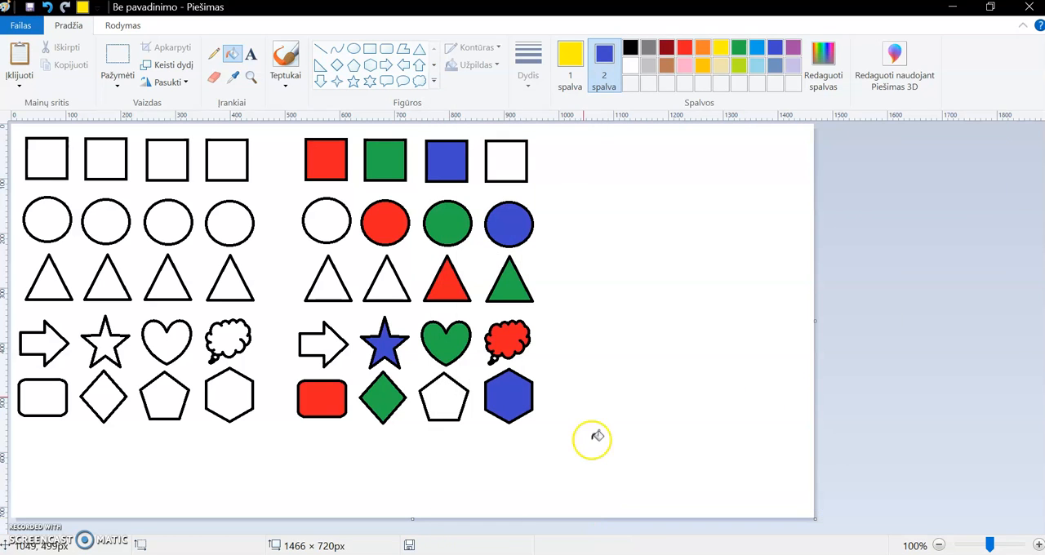
left_click(513, 155)
left_click(390, 284)
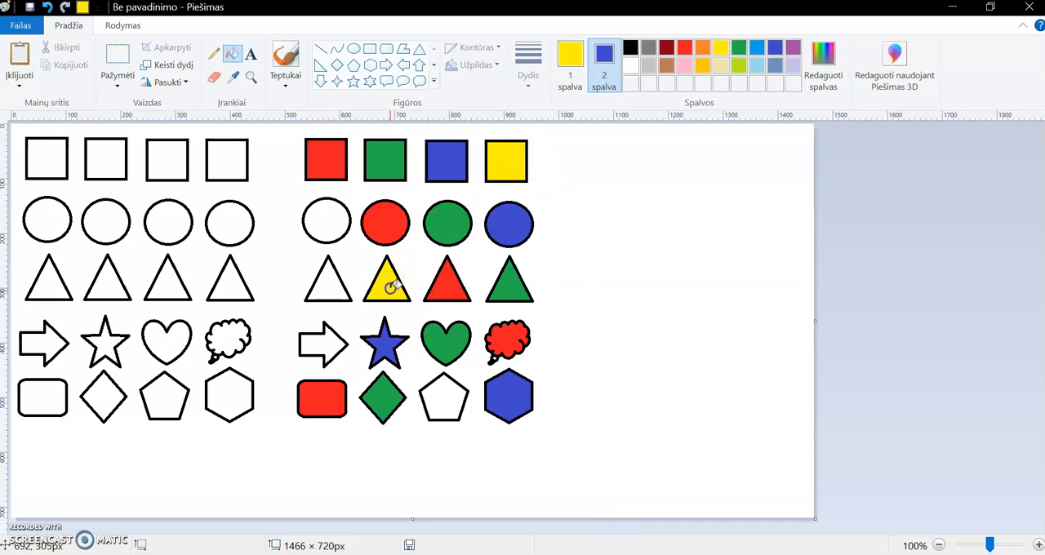
left_click(443, 400)
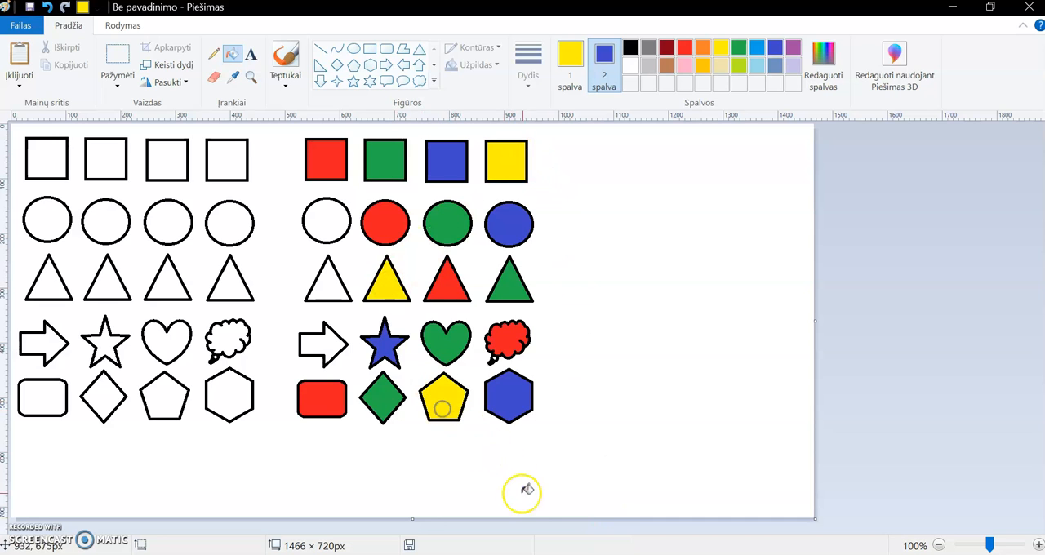
- In the copied block, fill the first triangle with purple, and the first circle and the arrow with pink
left_click(797, 47)
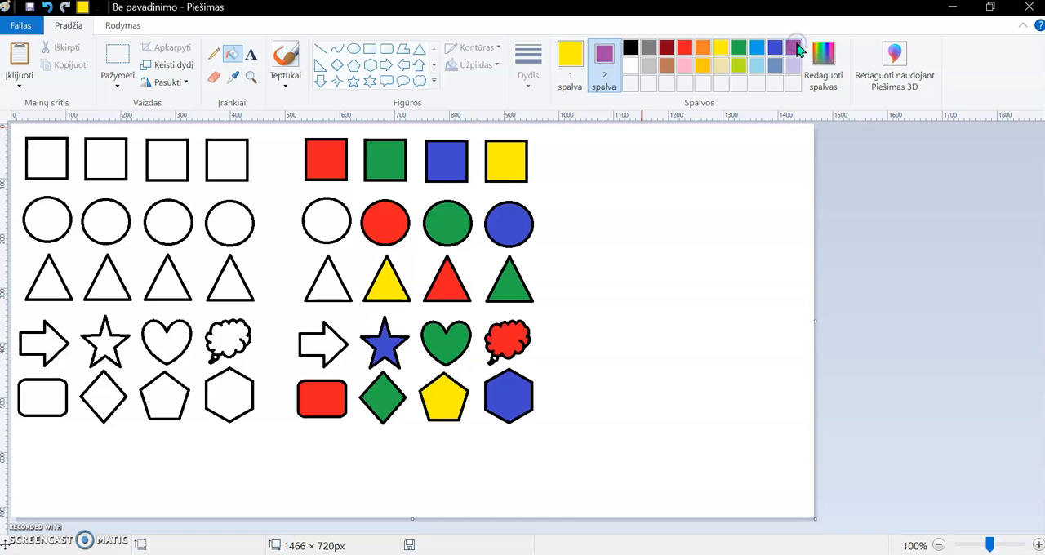
right_click(331, 288)
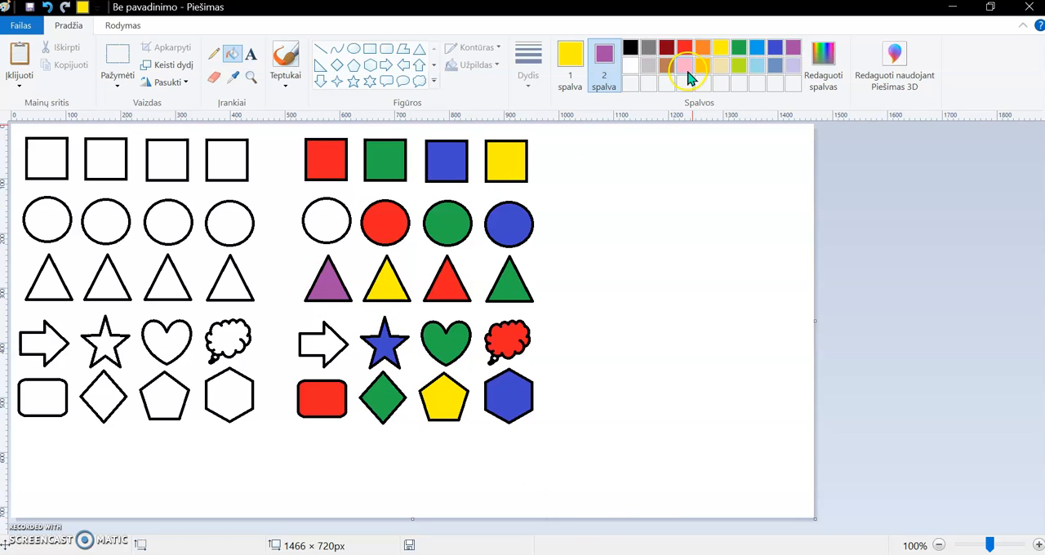
left_click(576, 59)
left_click(684, 63)
left_click(331, 219)
left_click(321, 341)
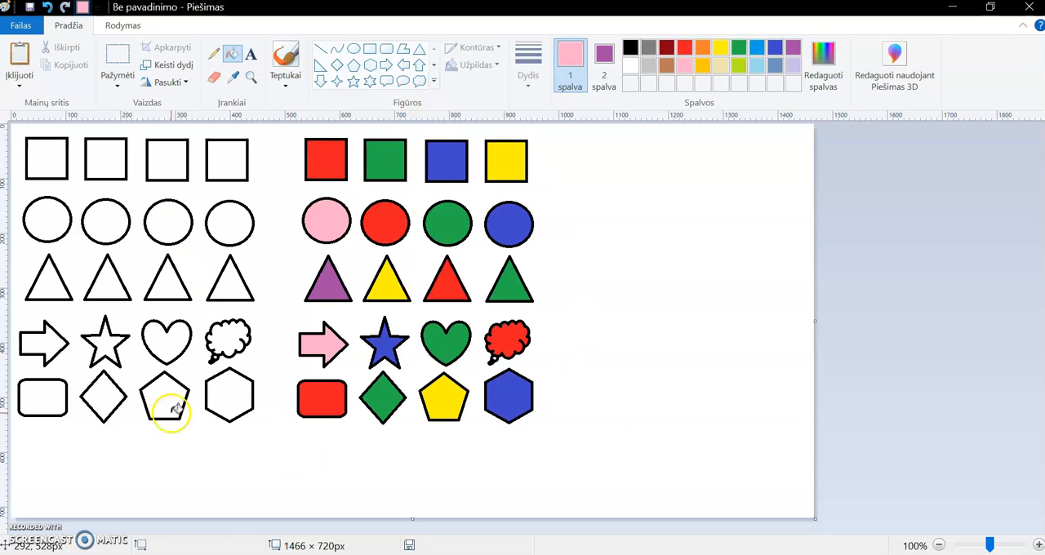
- Activate the Text tool with black as colour 1 and white as colour 2
left_click(252, 59)
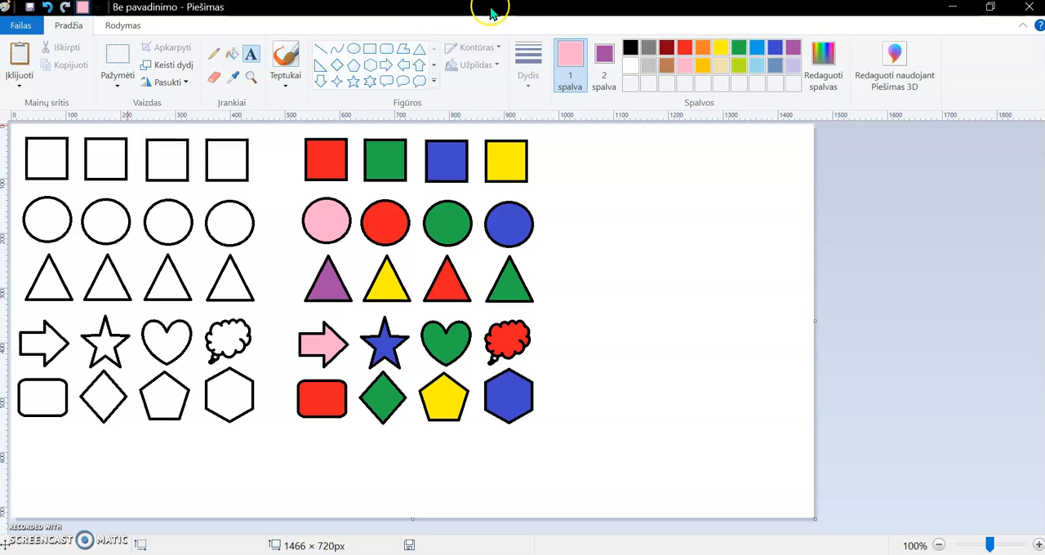
left_click(633, 49)
left_click(607, 54)
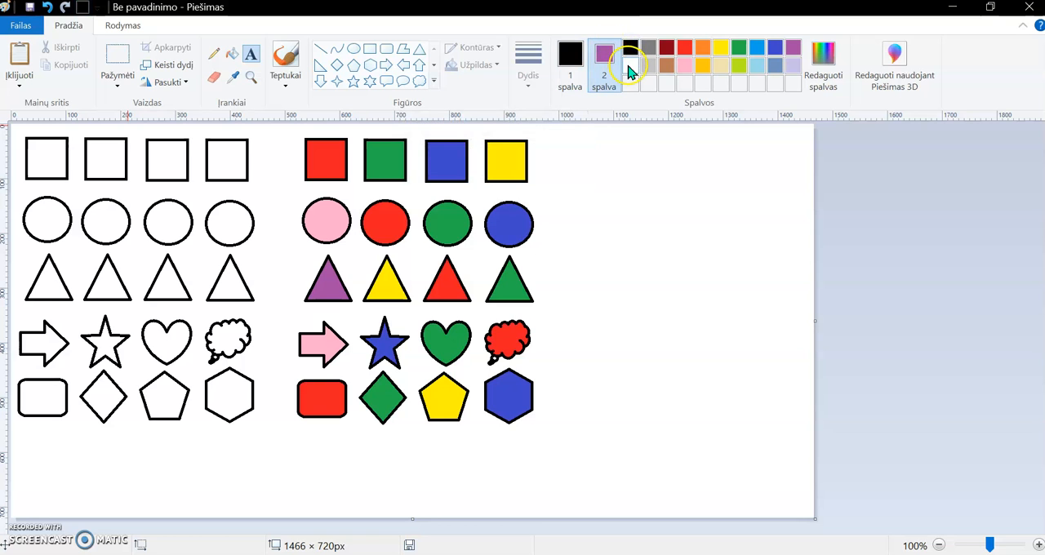
left_click(570, 81)
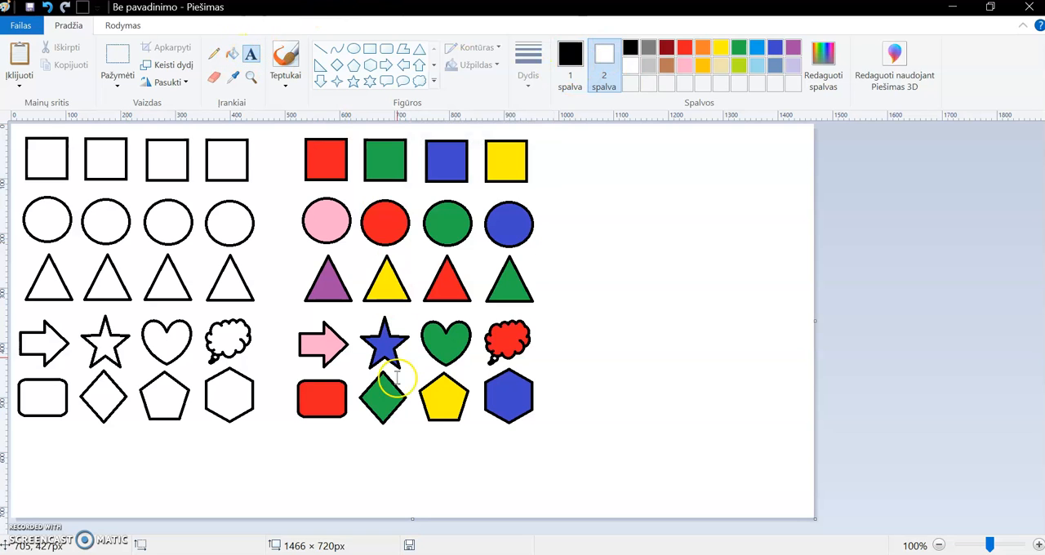
- Add the text "Vardas Pavardė 5" below the outlined shapes in a text box about 564 × 77 px
left_click_drag(68, 444, 376, 485)
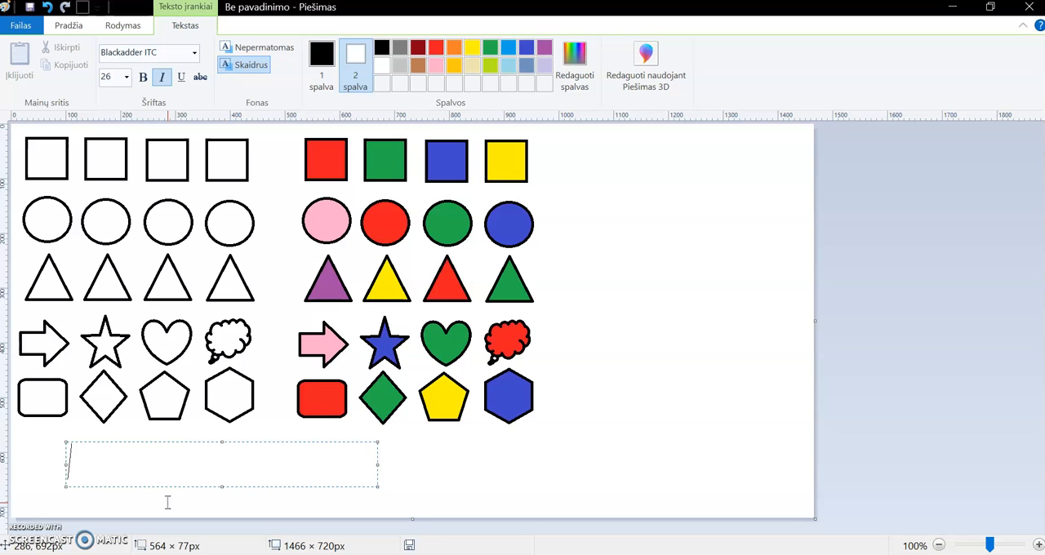
type("Vardas")
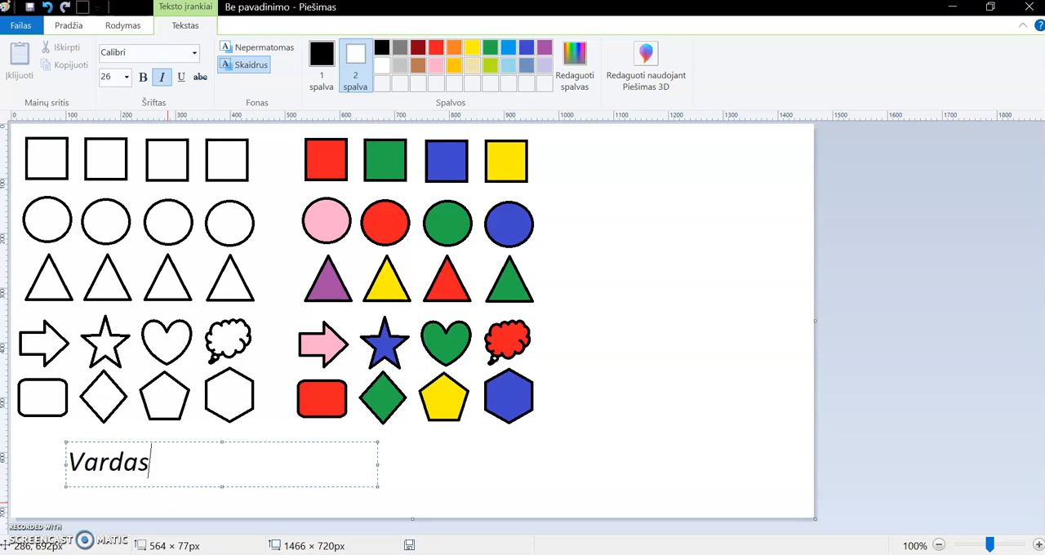
type(" Pavardė")
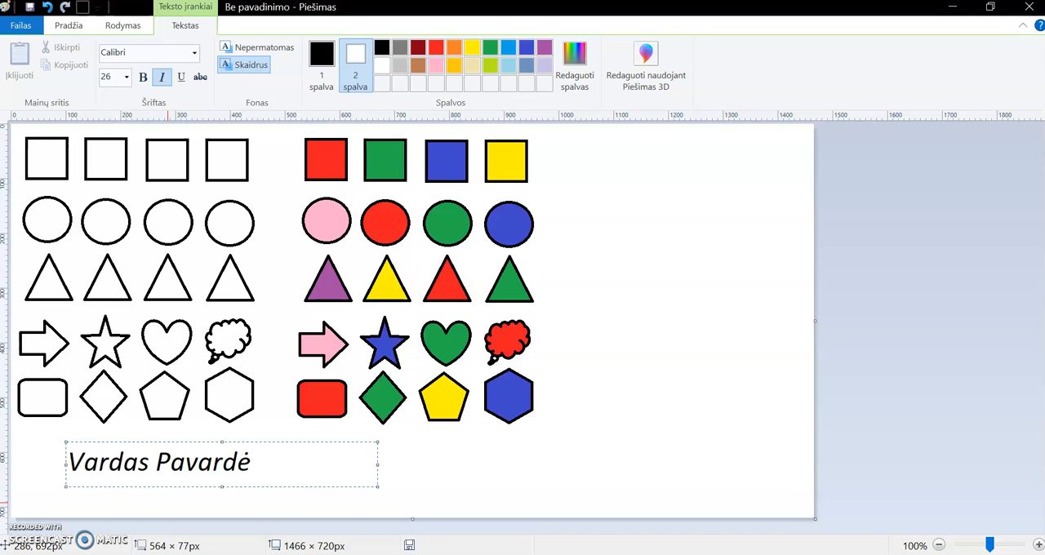
type(" 5")
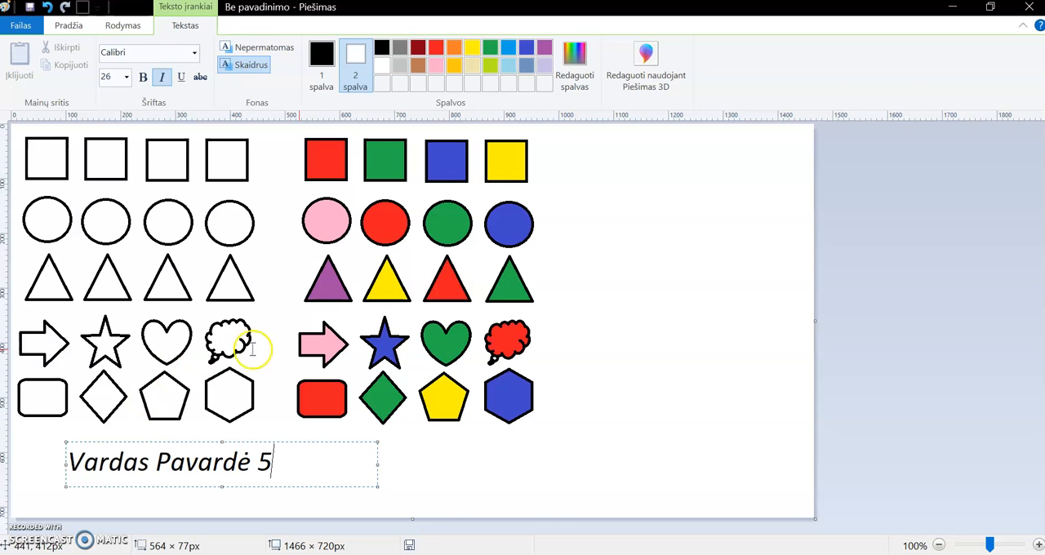
left_click(666, 378)
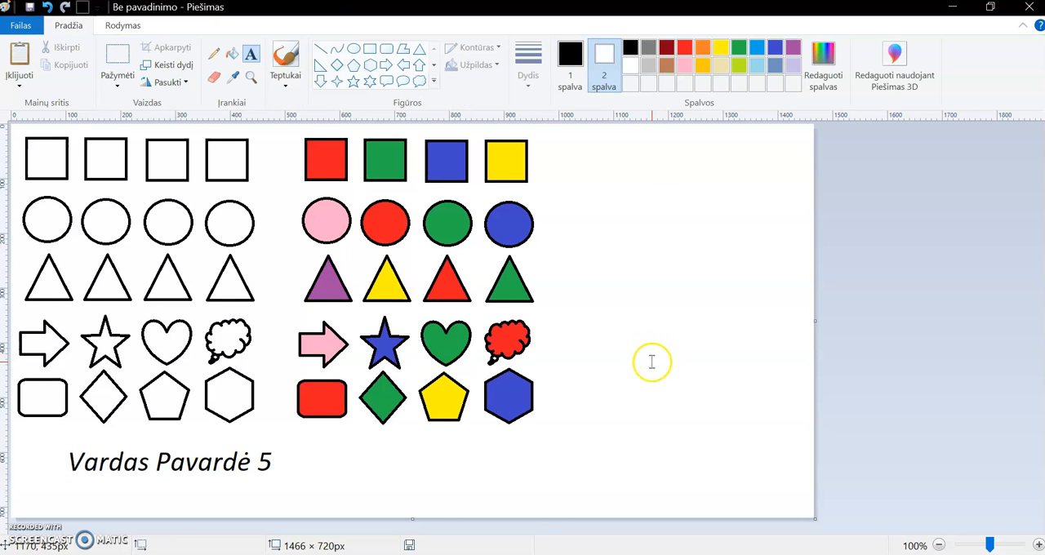
left_click(353, 449)
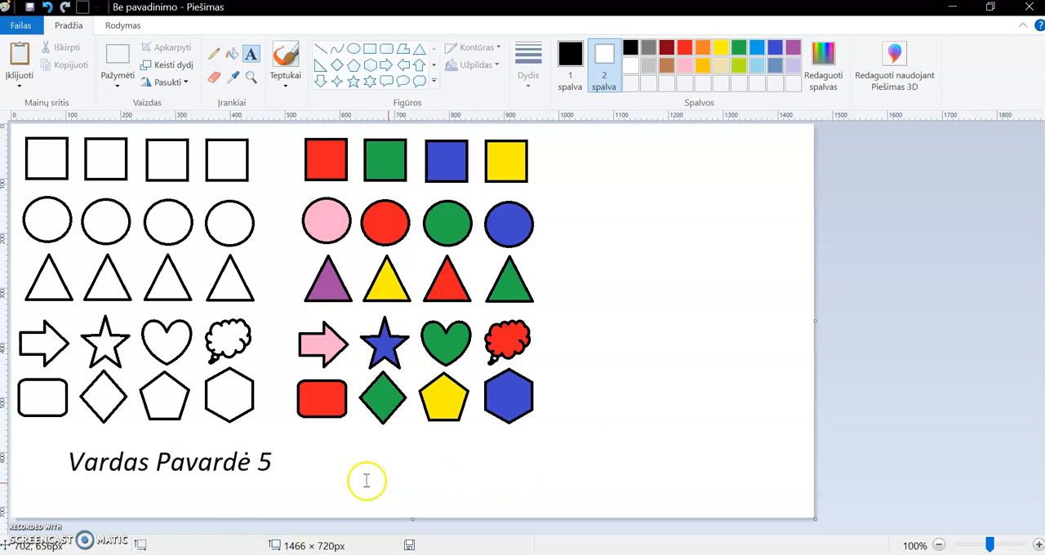
- Save the drawing as a PNG file named "Vardas Pavardė 5 piešinys1" in the Darbalaukis folder
left_click(17, 27)
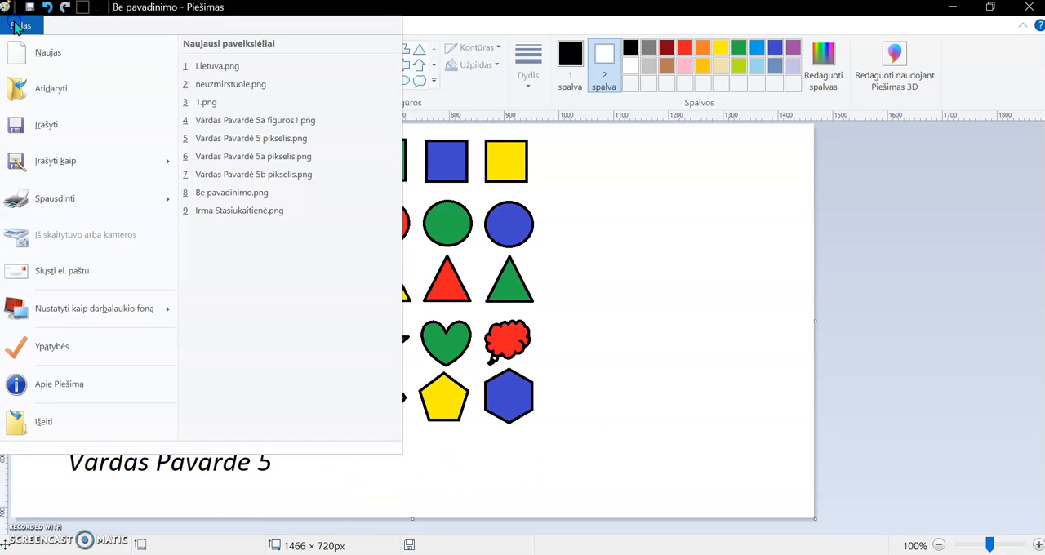
left_click(62, 127)
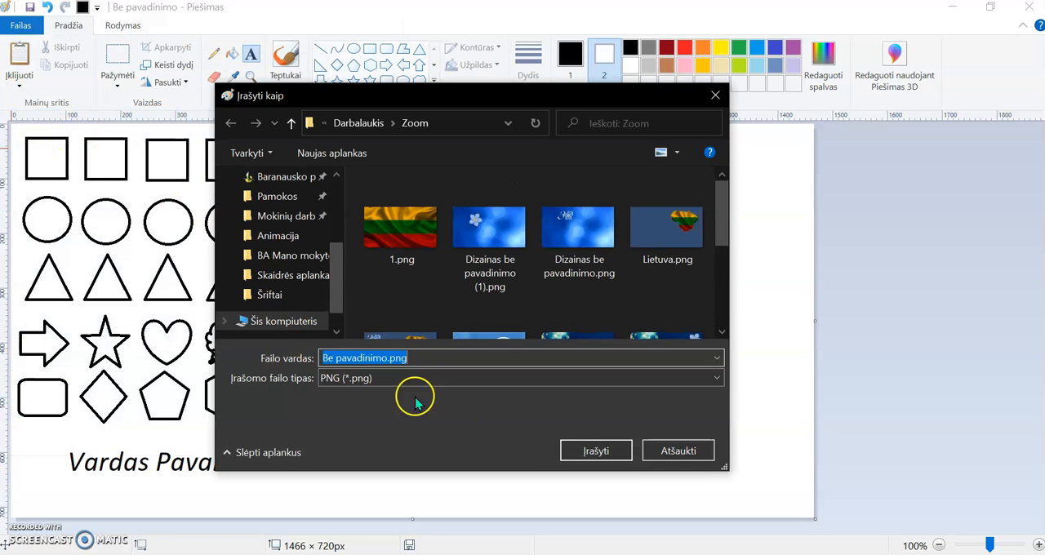
scroll(338, 205, "up", 3)
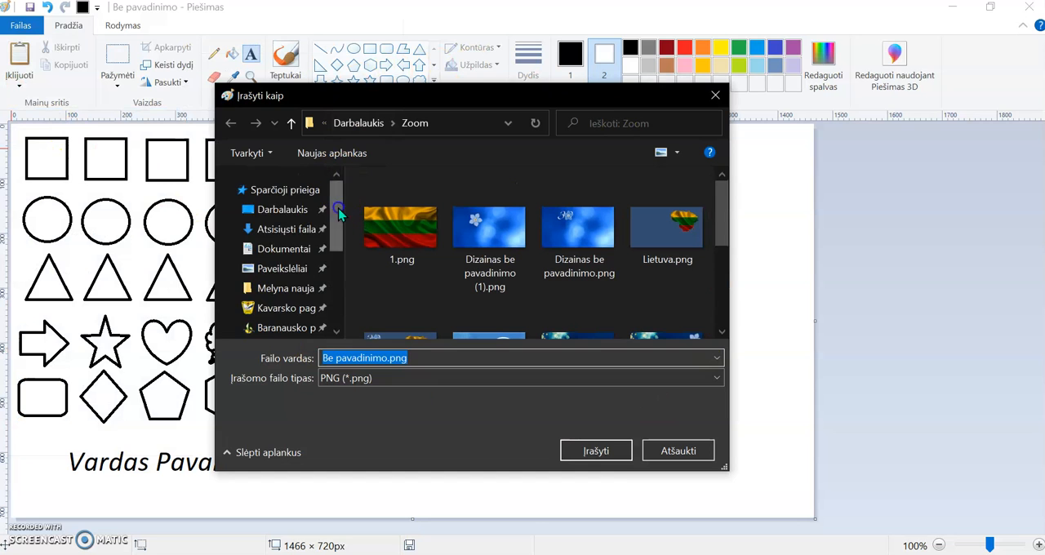
left_click(281, 212)
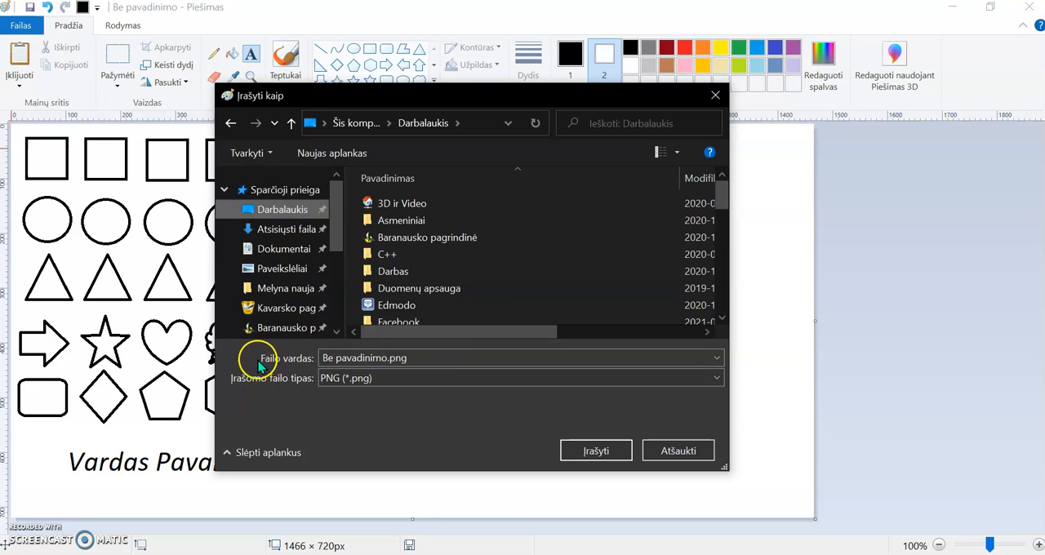
left_click(431, 357)
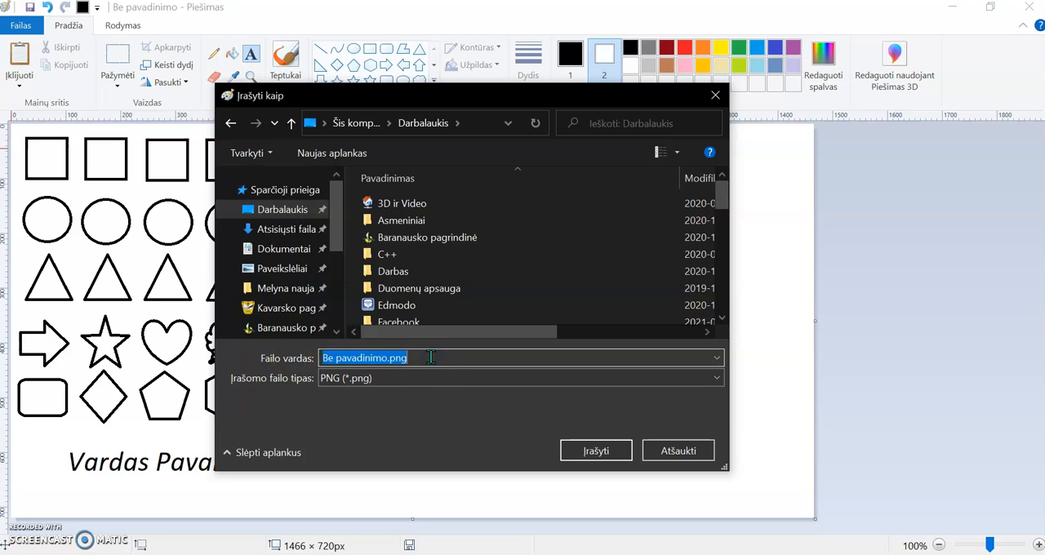
type("Vardas")
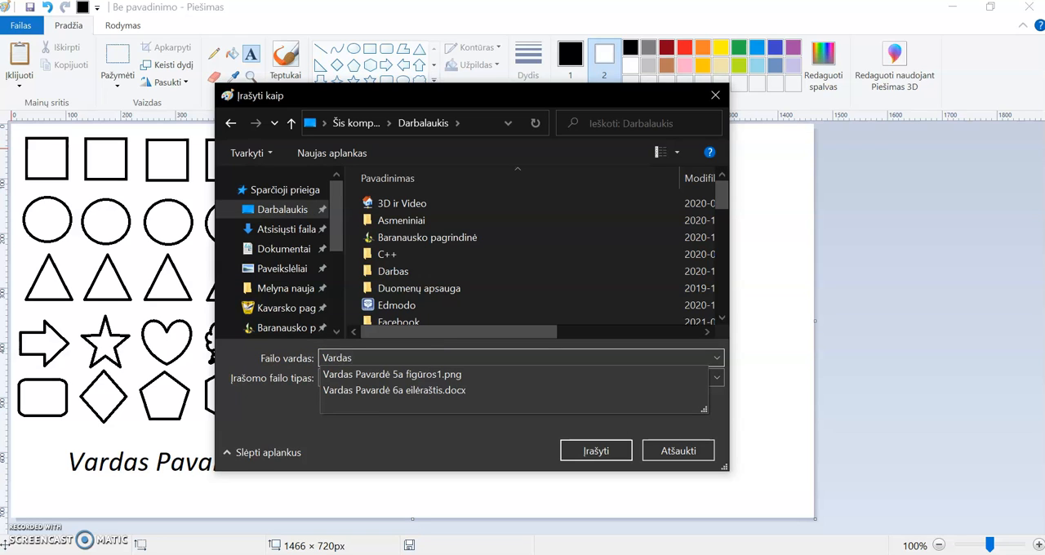
type(" Pavardė 5")
left_click(430, 357)
type("piešinys1")
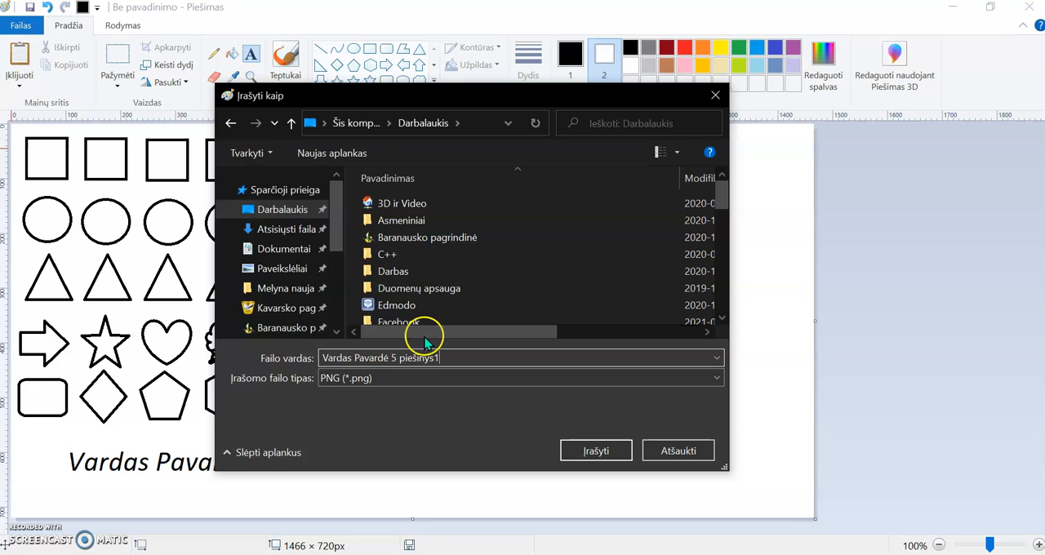
left_click(621, 454)
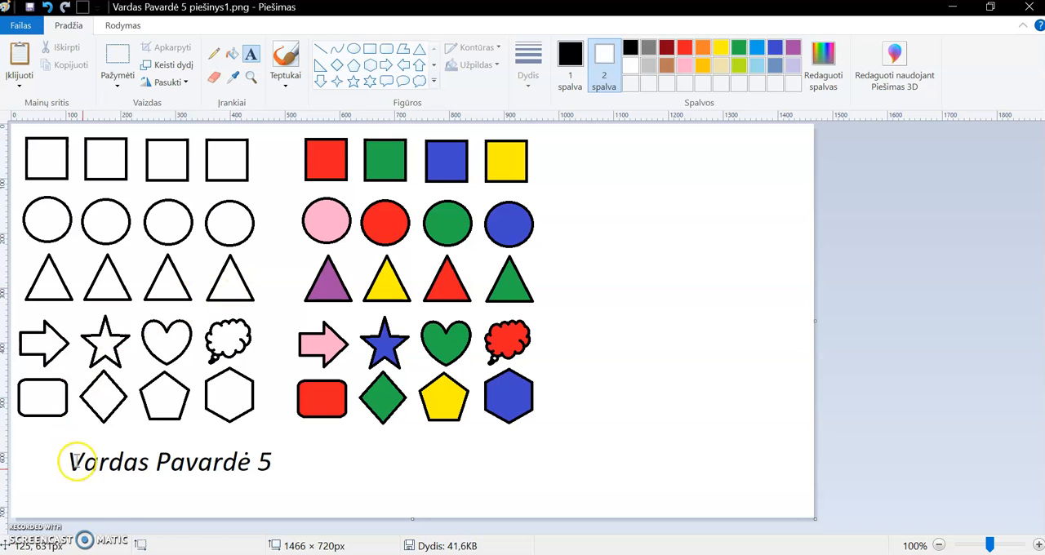
left_click(178, 554)
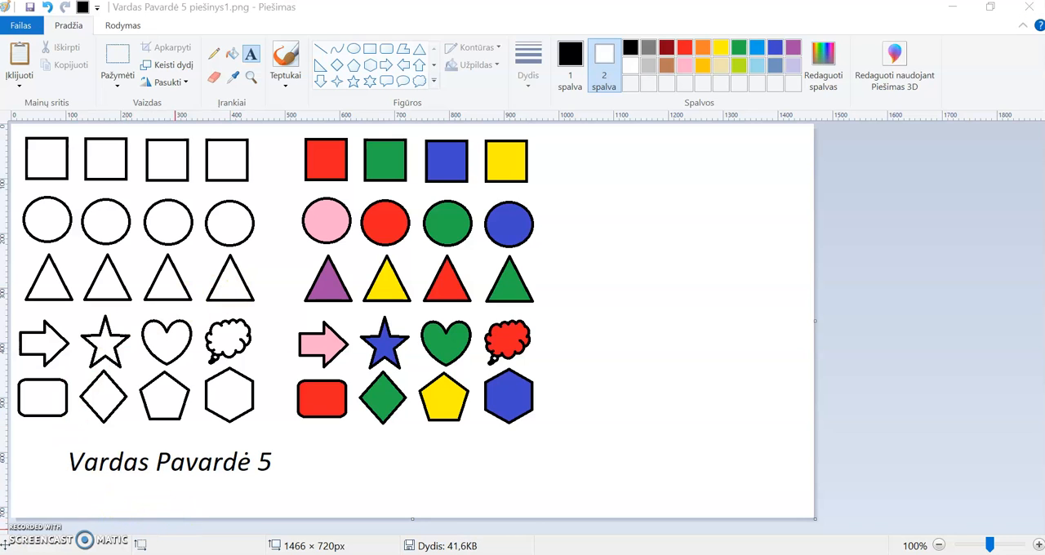